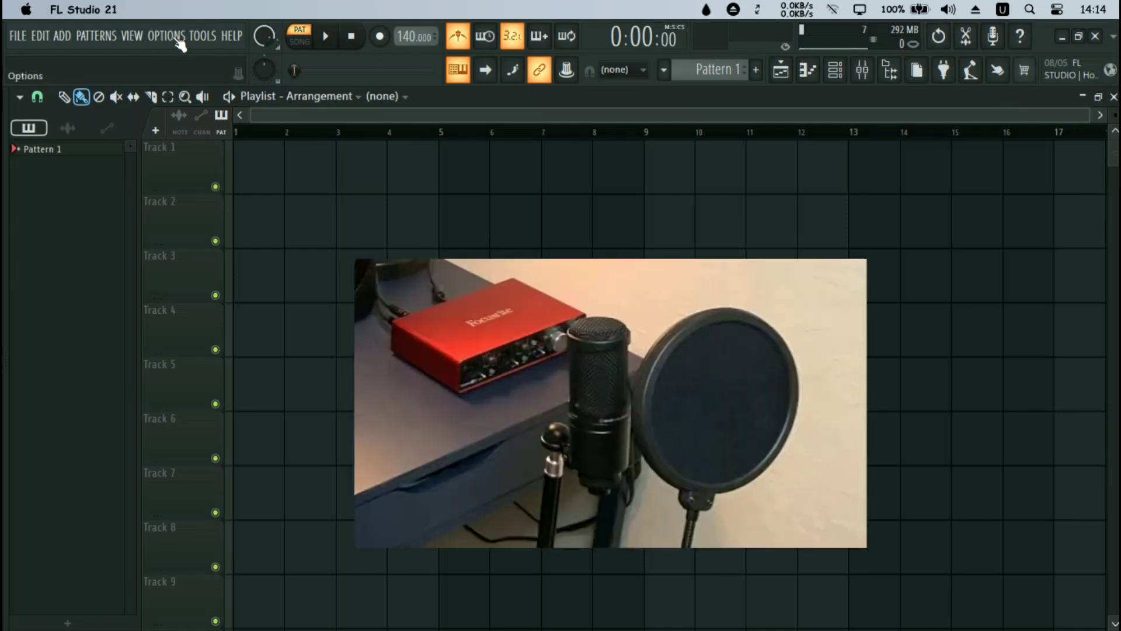
Step: Open Audio settings from the Options menu and expand the Device list of audio devices
{"action": "left_click", "coordinate": [166, 36]}
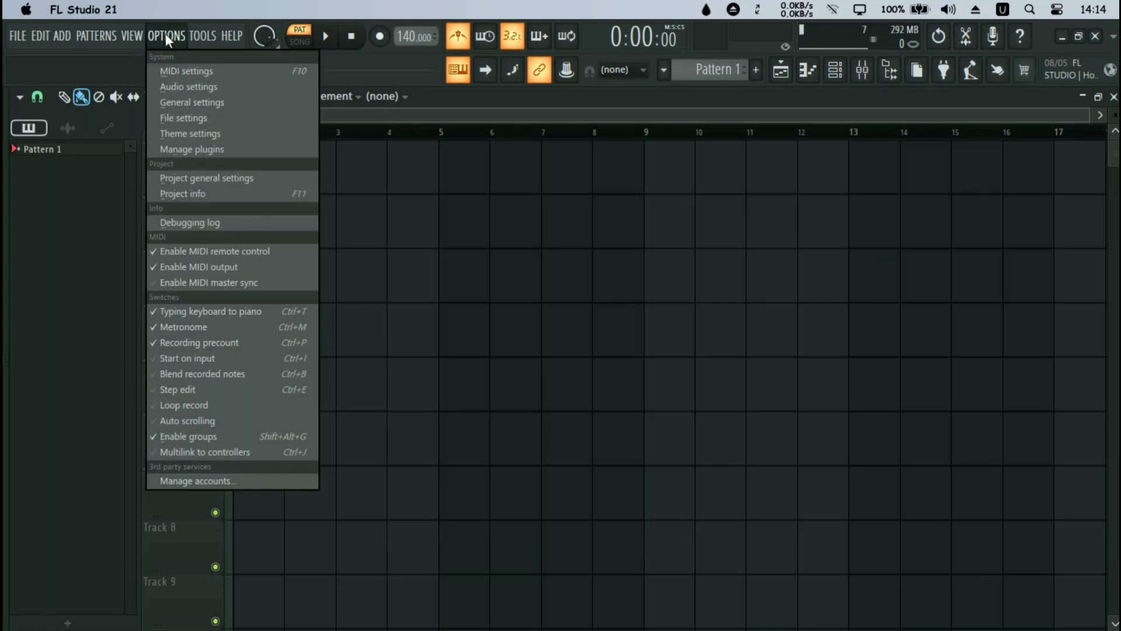
{"action": "left_click", "coordinate": [188, 89]}
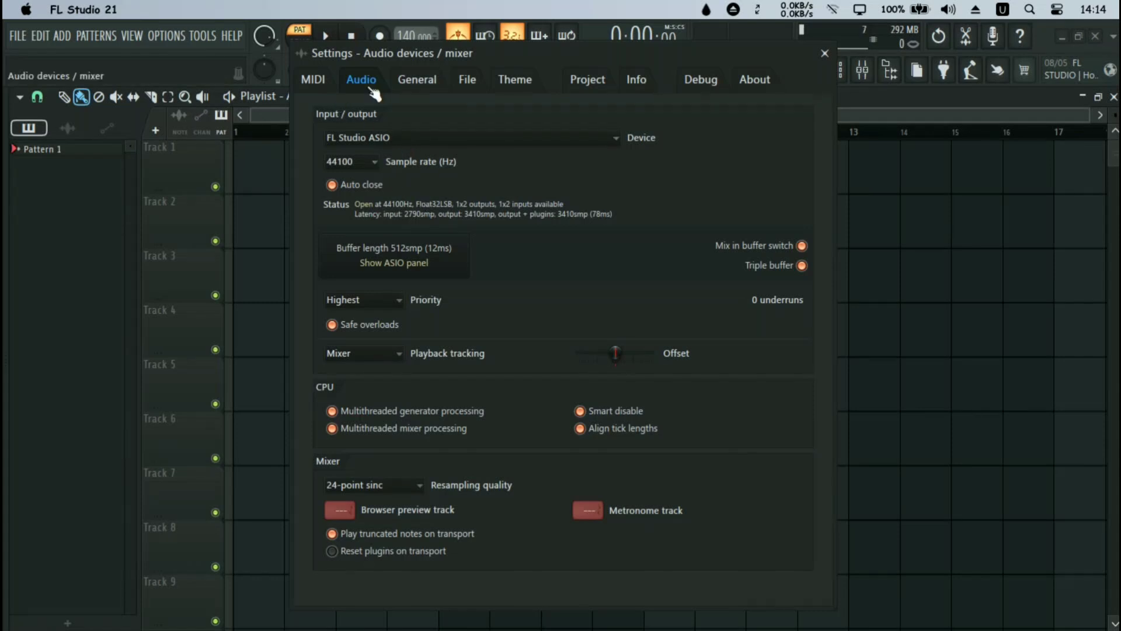
{"action": "left_click", "coordinate": [381, 138]}
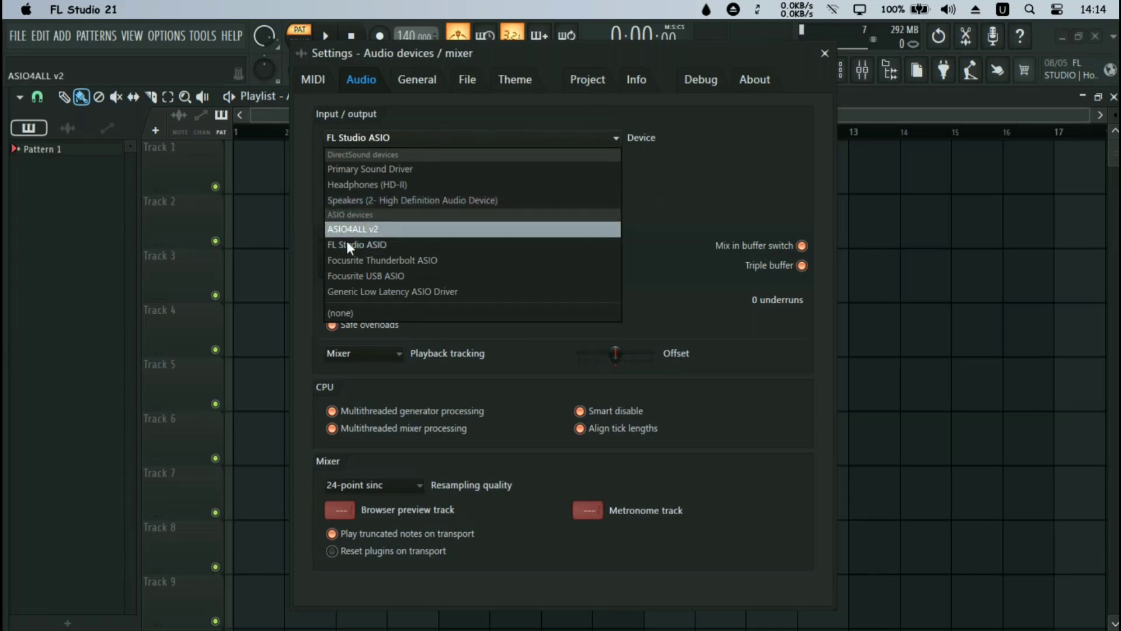
Step: Keep FL Studio ASIO selected as the audio device, closing the device list
{"action": "left_click", "coordinate": [666, 197]}
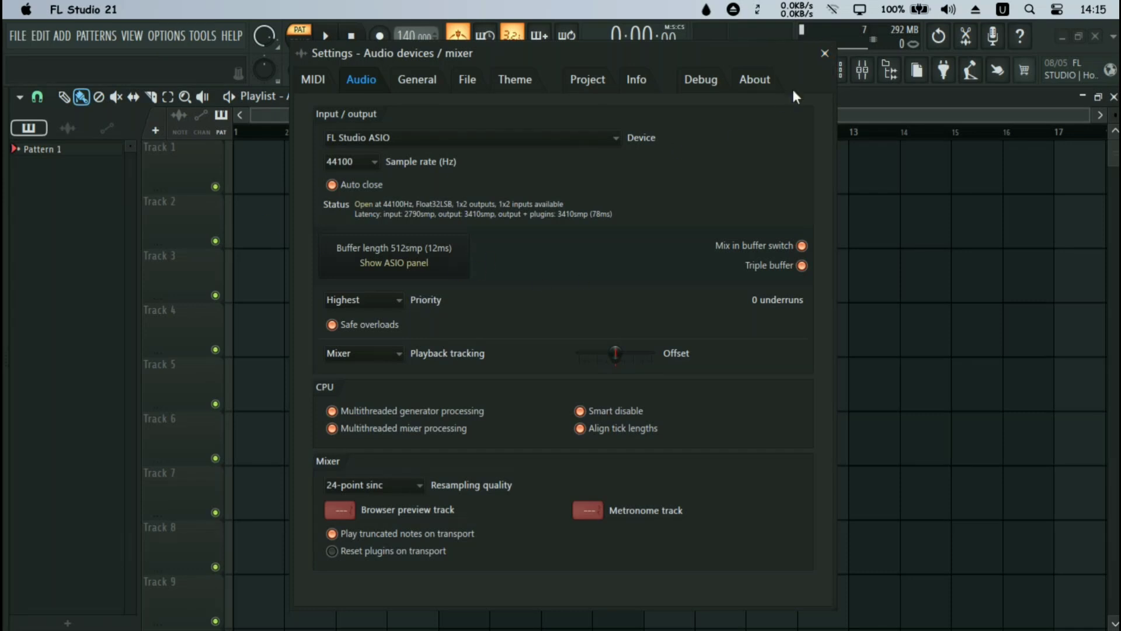
Step: Close the audio settings window and bring up the Mixer window
{"action": "left_click", "coordinate": [825, 55]}
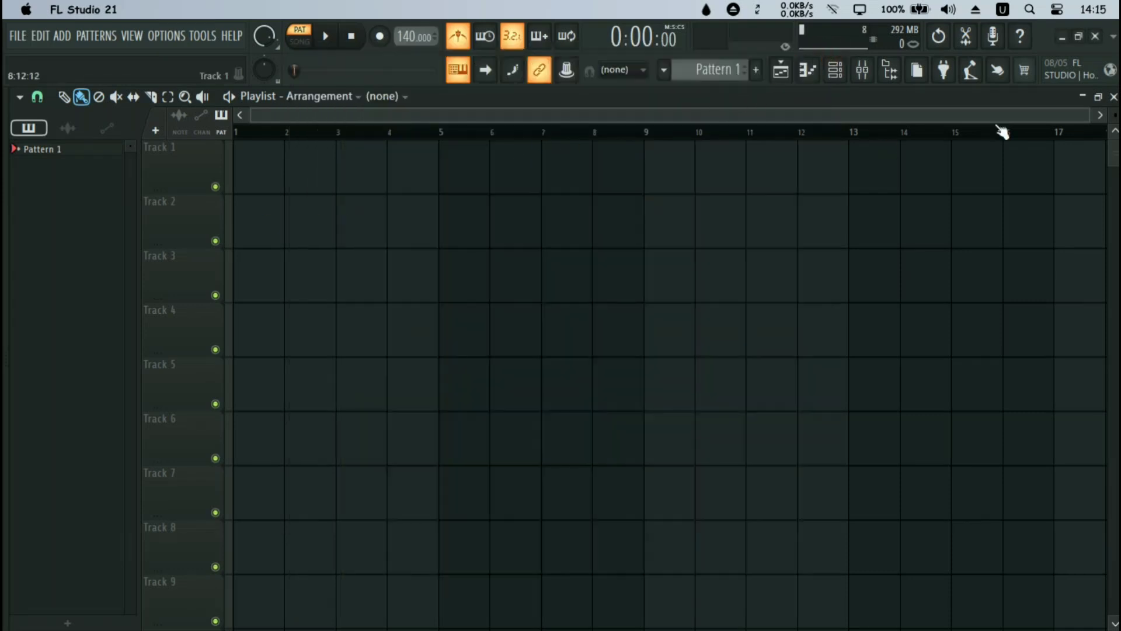
{"action": "left_click", "coordinate": [863, 70]}
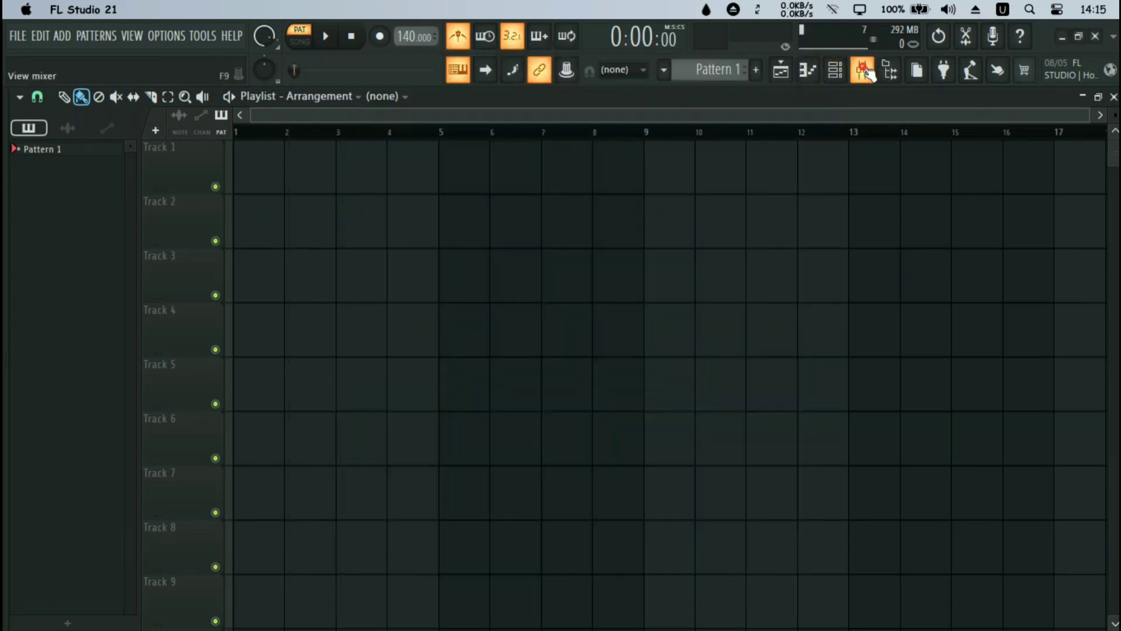
{"action": "left_click", "coordinate": [863, 70]}
{"action": "left_click", "coordinate": [174, 37]}
{"action": "left_click", "coordinate": [173, 37]}
{"action": "left_click", "coordinate": [862, 71]}
{"action": "left_click", "coordinate": [862, 72]}
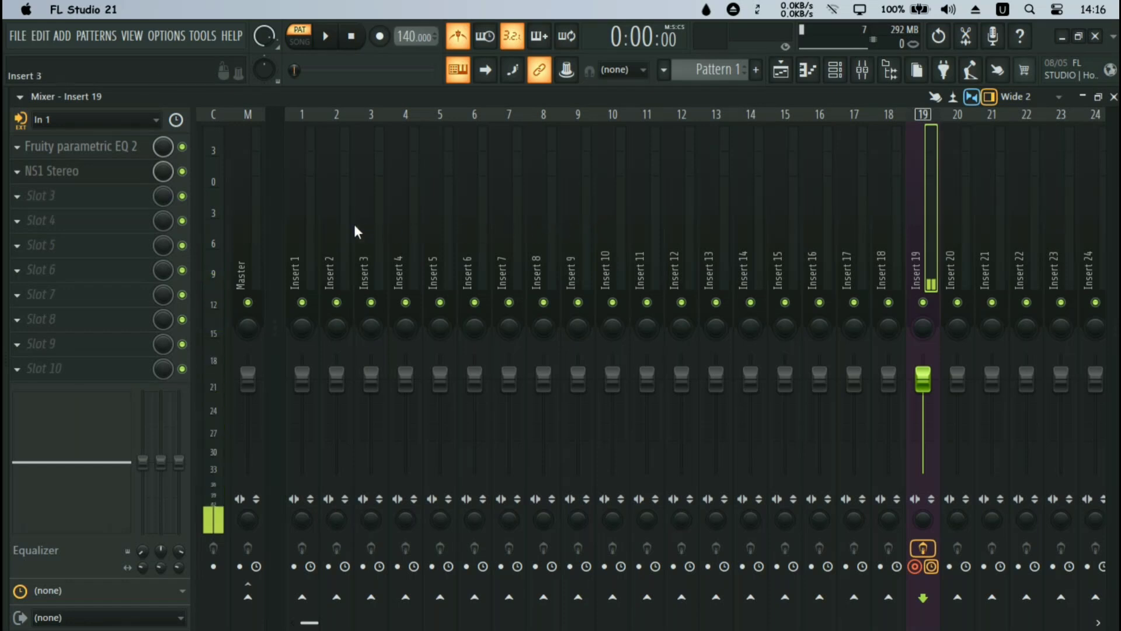
Step: Select mixer track Insert 1 and show its audio input choices
{"action": "left_click", "coordinate": [306, 217]}
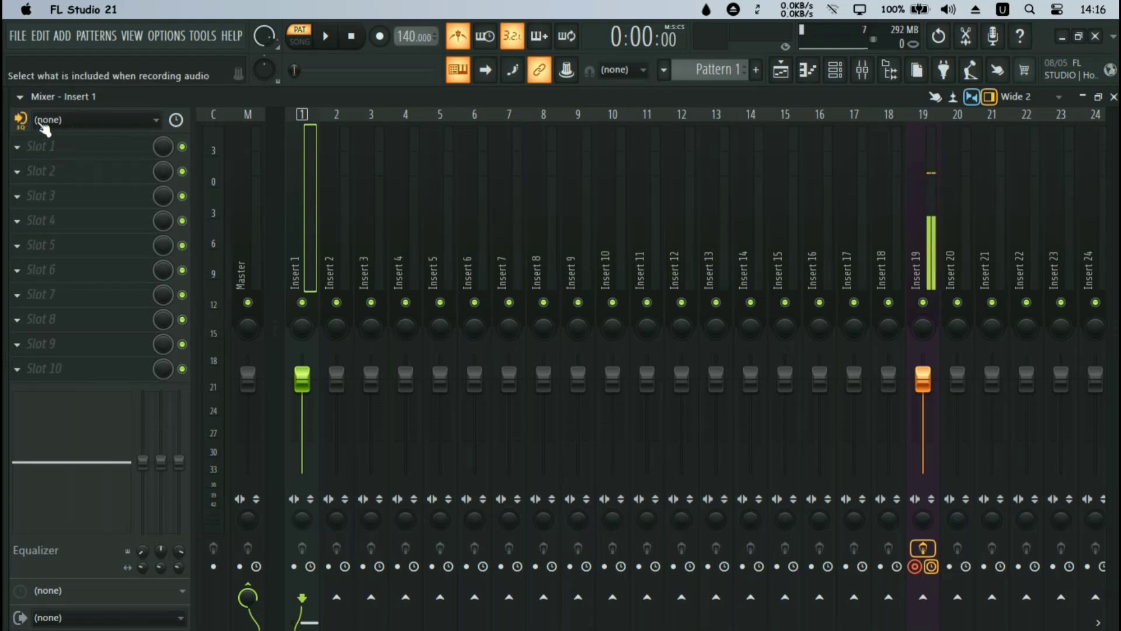
{"action": "left_click", "coordinate": [70, 122]}
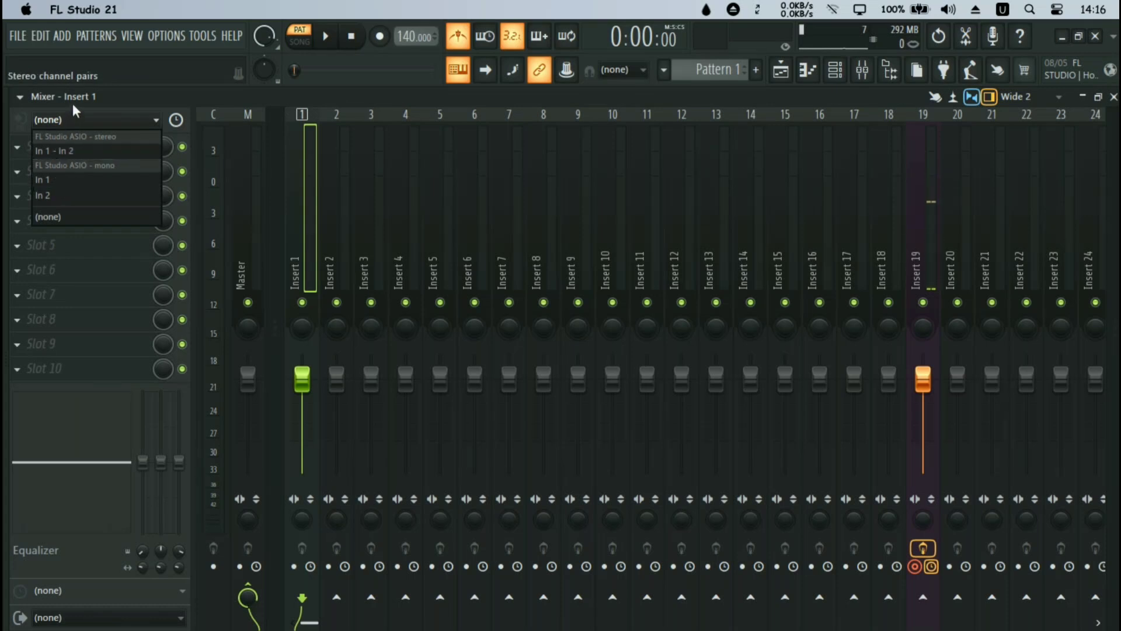
Step: Dismiss the input list, select Insert 19, and enable its send to Master
{"action": "left_click", "coordinate": [114, 100]}
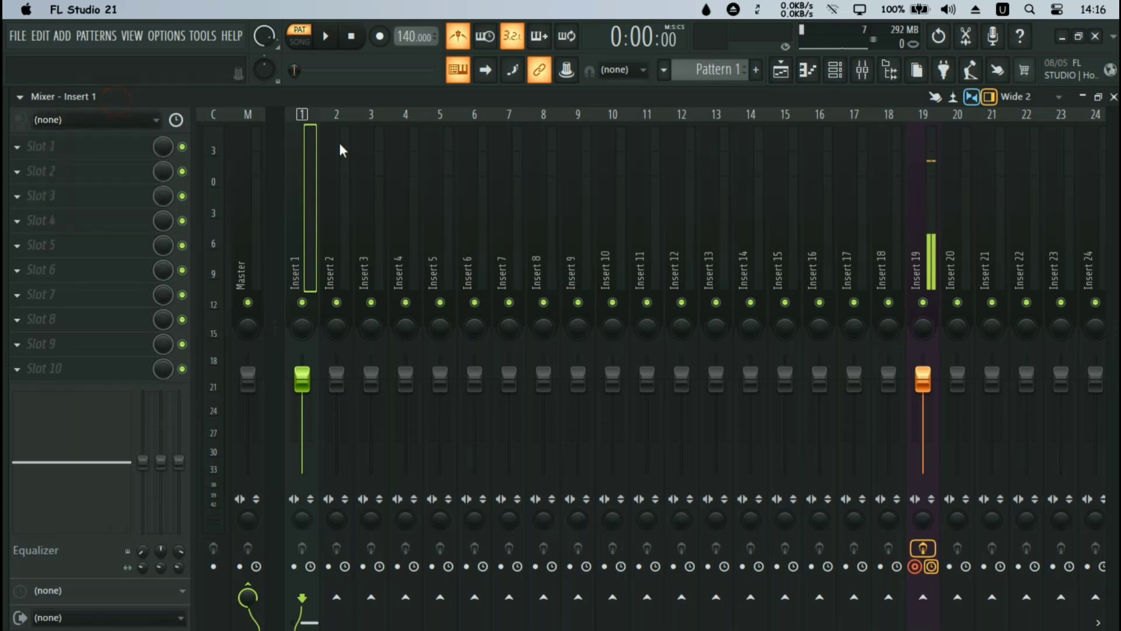
{"action": "left_click", "coordinate": [921, 252]}
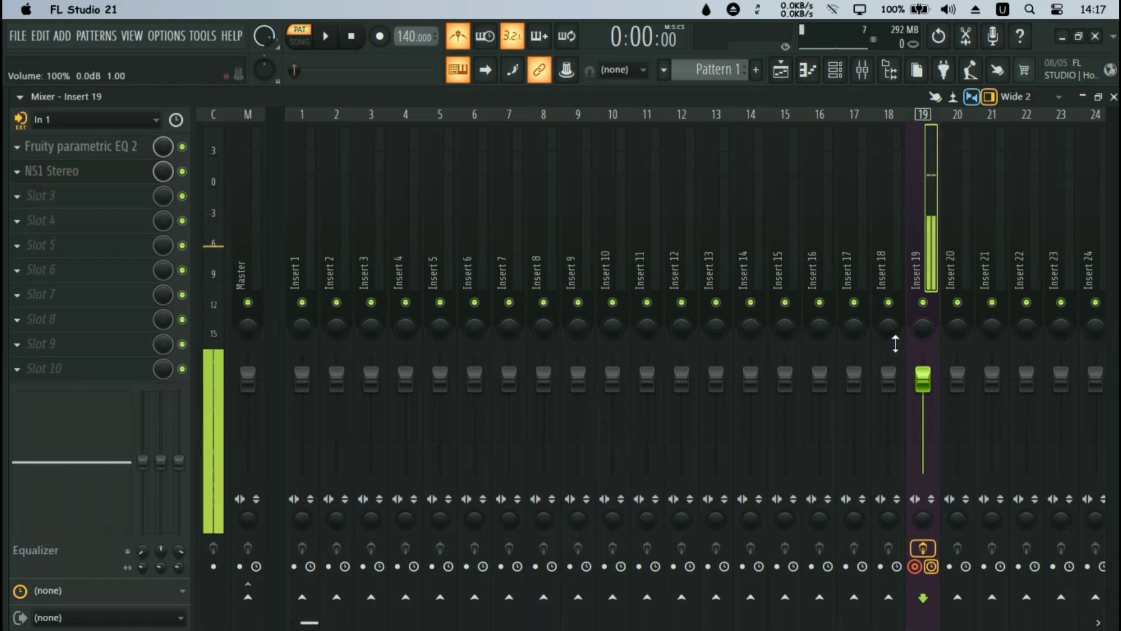
{"action": "left_click", "coordinate": [296, 231]}
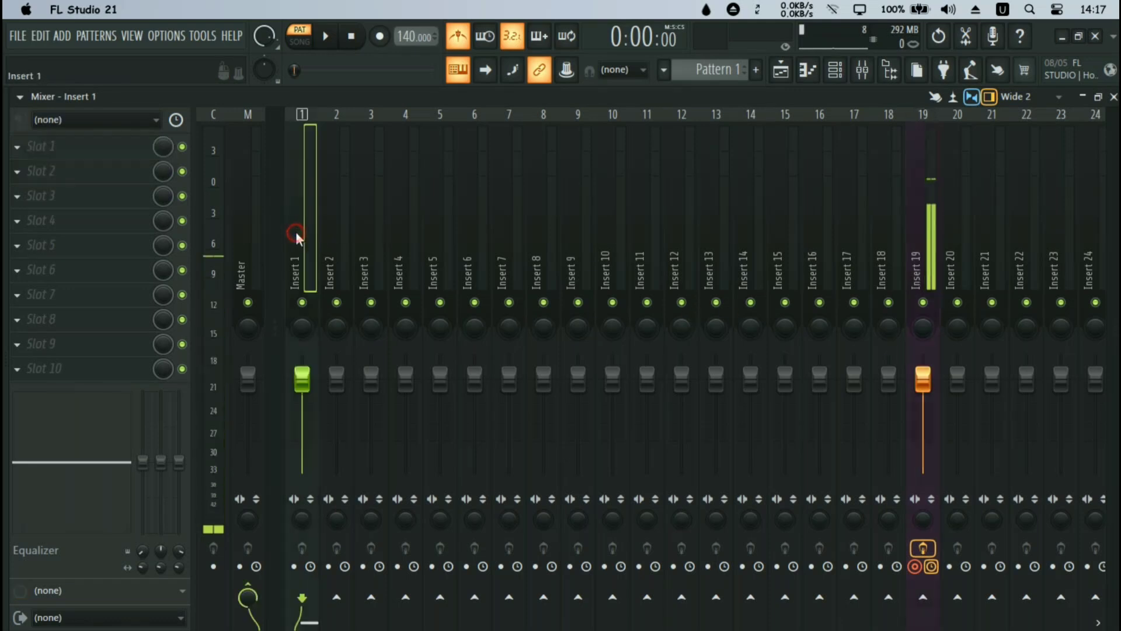
{"action": "left_click", "coordinate": [916, 267]}
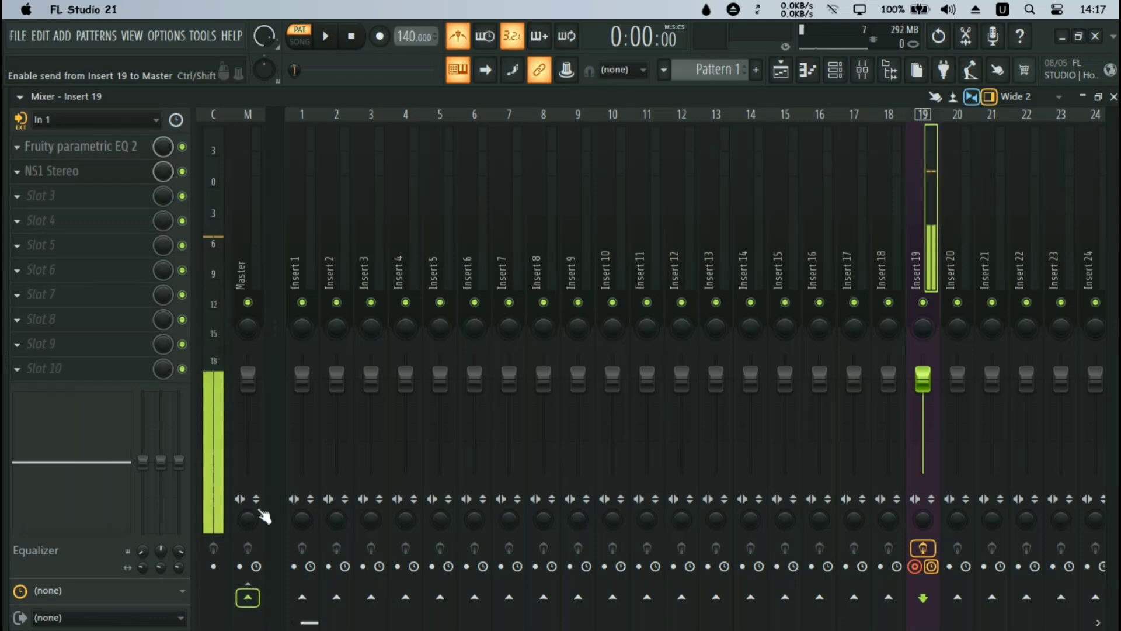
{"action": "left_click", "coordinate": [247, 597]}
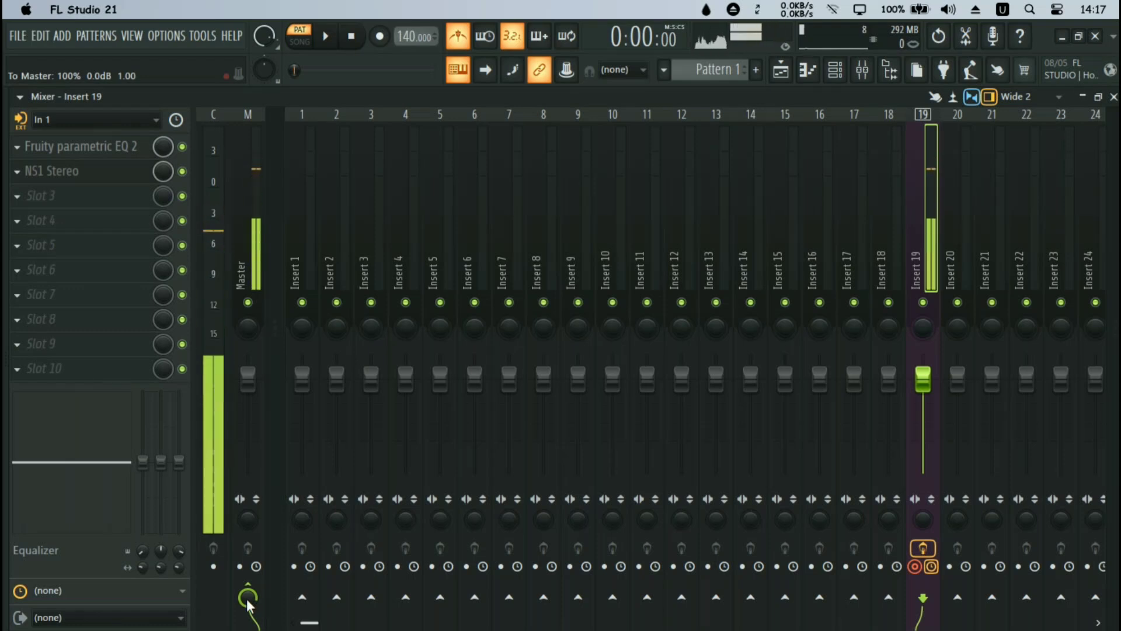
{"action": "left_click", "coordinate": [166, 36]}
{"action": "left_click", "coordinate": [187, 71]}
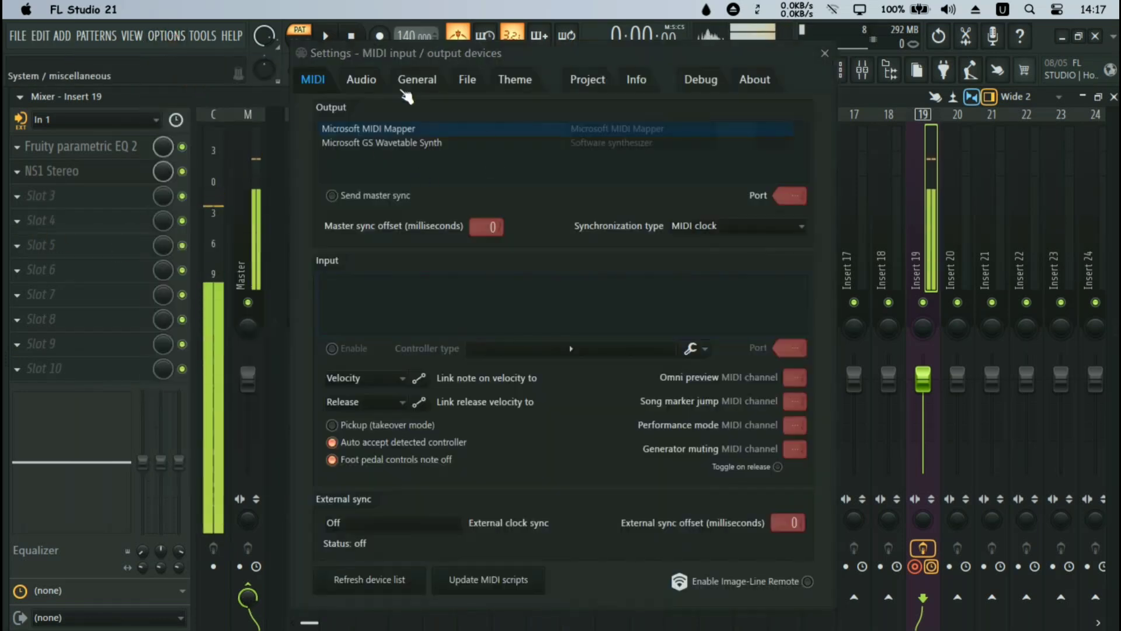
{"action": "left_click", "coordinate": [361, 80]}
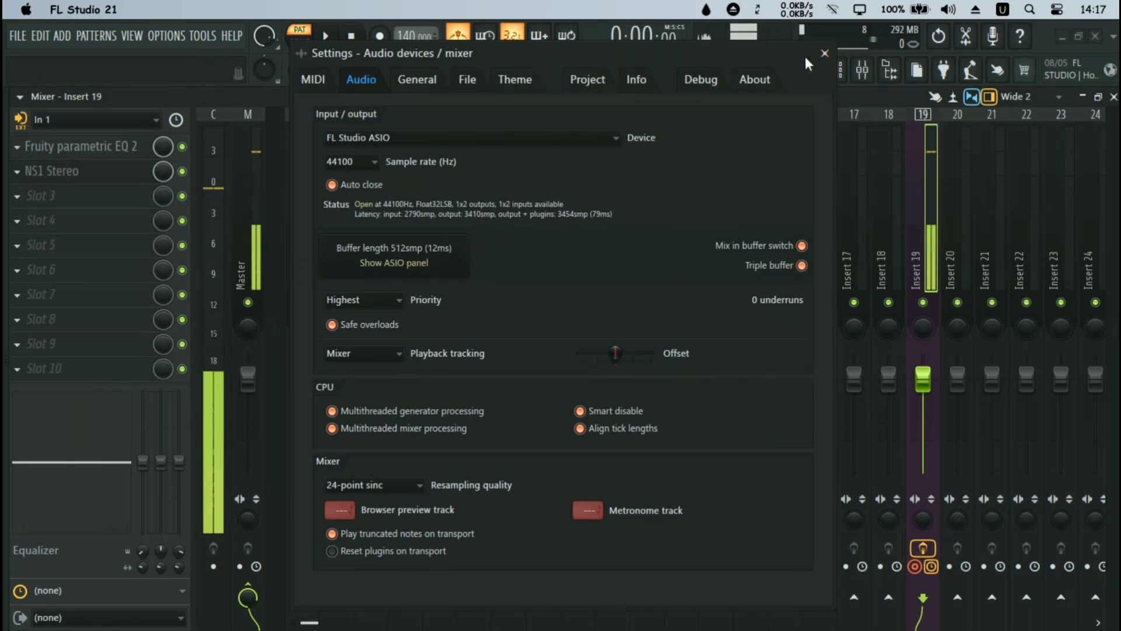
{"action": "key", "text": "Escape"}
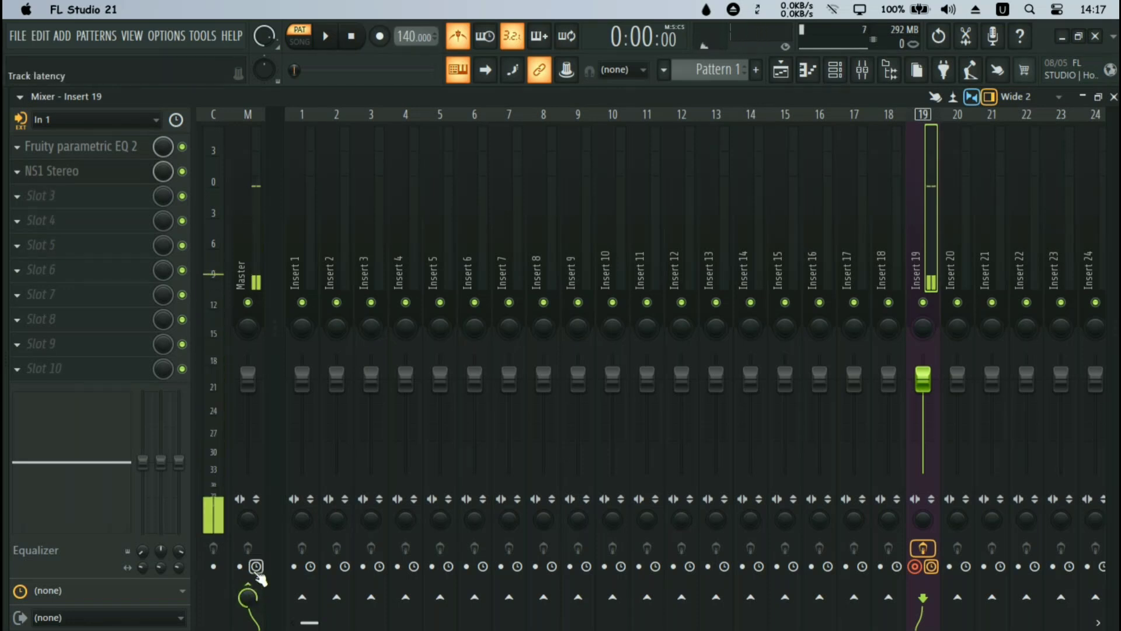
Step: Turn off Insert 19's Master send, keep In 1 as its input, and return to the playlist
{"action": "left_click", "coordinate": [248, 591]}
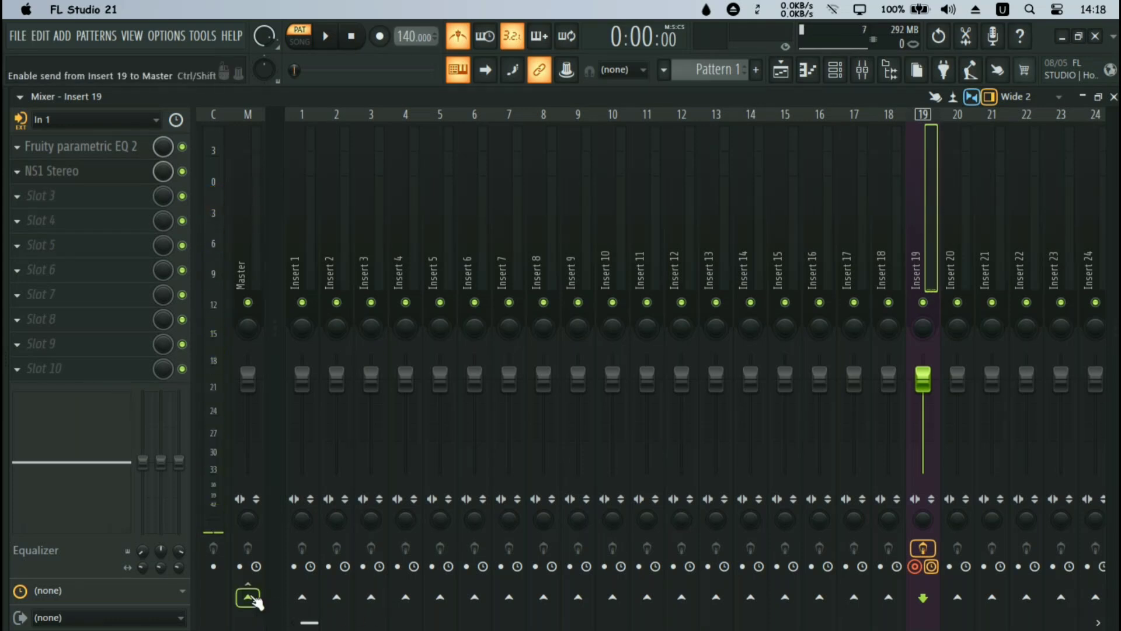
{"action": "left_click", "coordinate": [56, 121]}
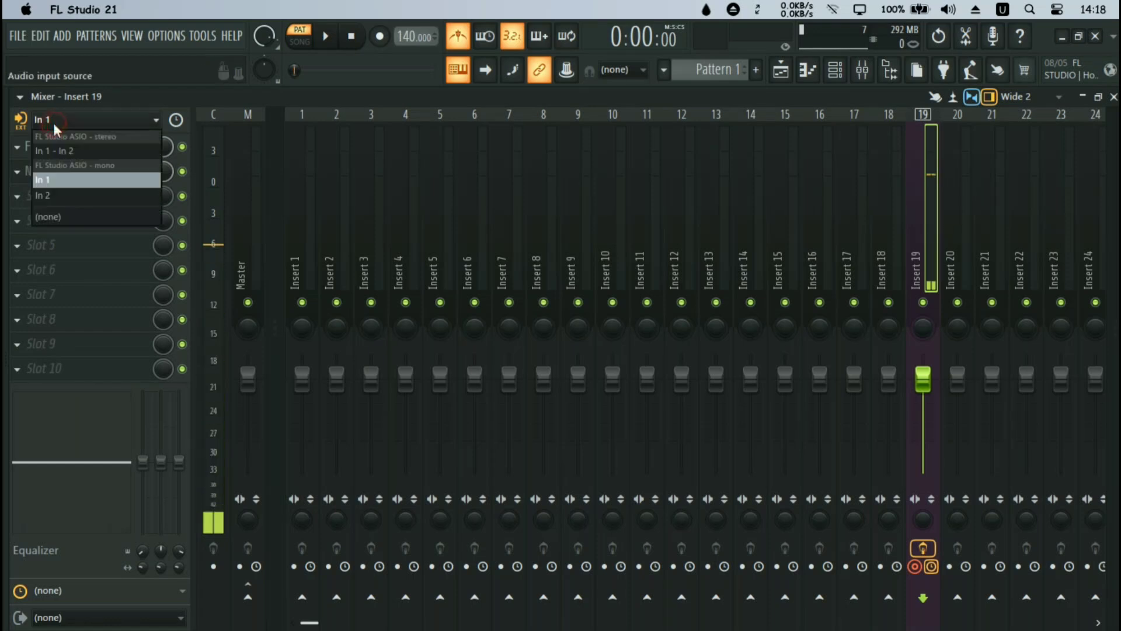
{"action": "left_click", "coordinate": [102, 173]}
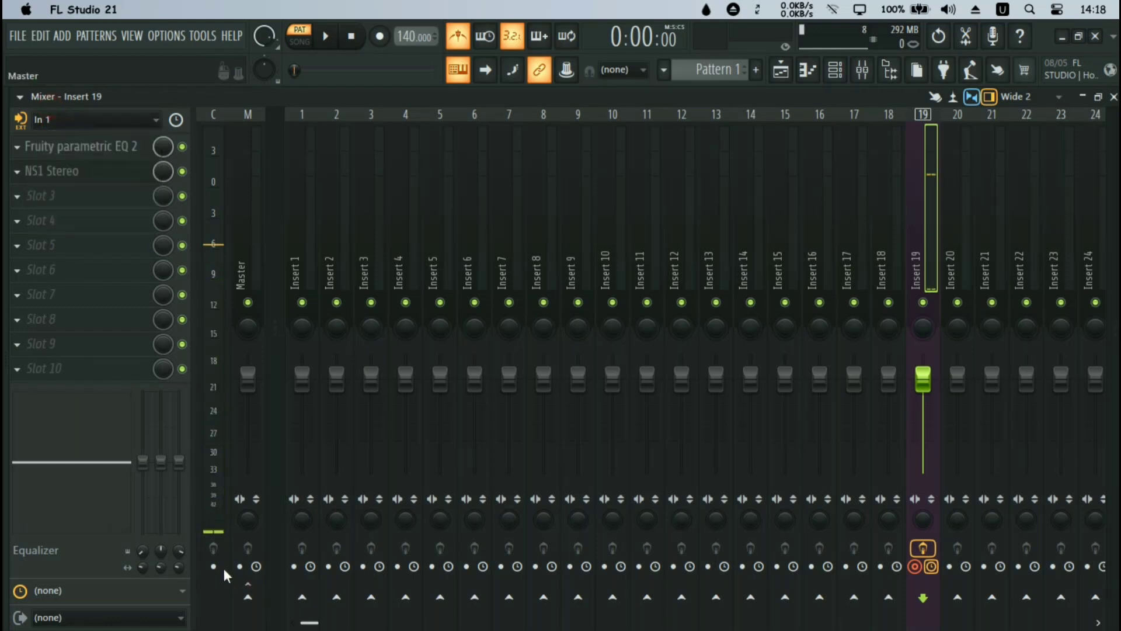
{"action": "left_click", "coordinate": [248, 597]}
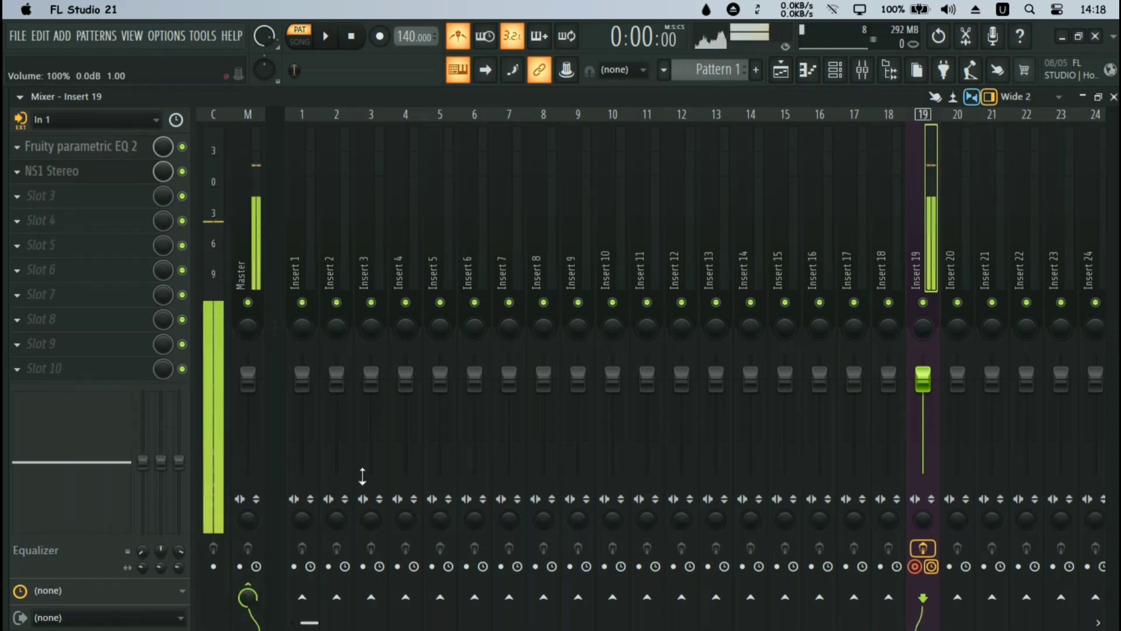
{"action": "left_click", "coordinate": [249, 591]}
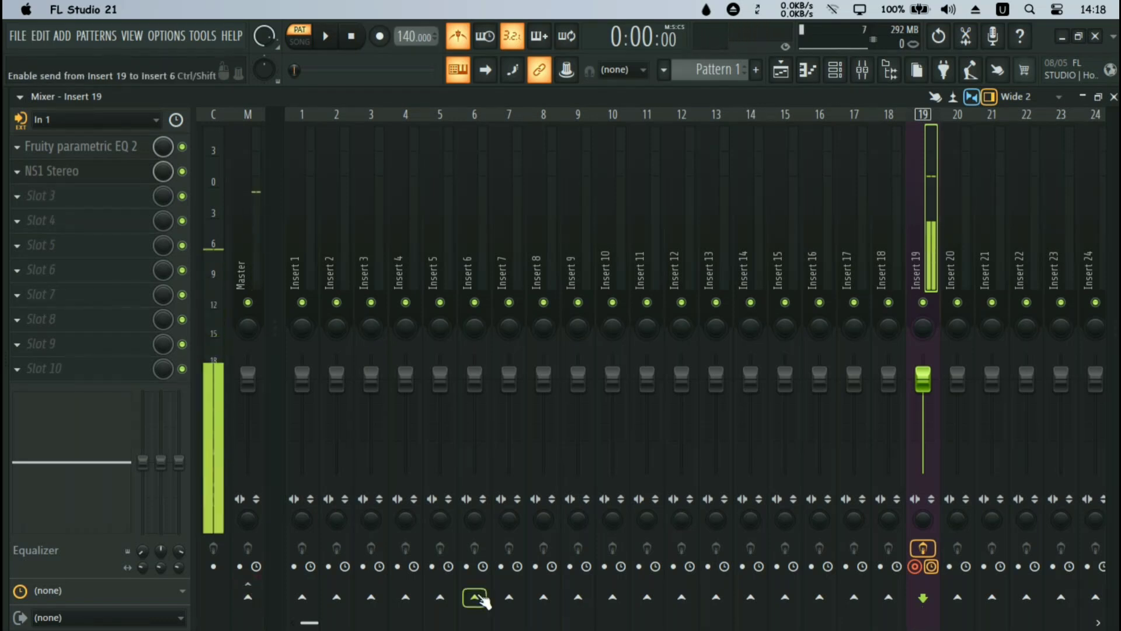
{"action": "left_click", "coordinate": [781, 81]}
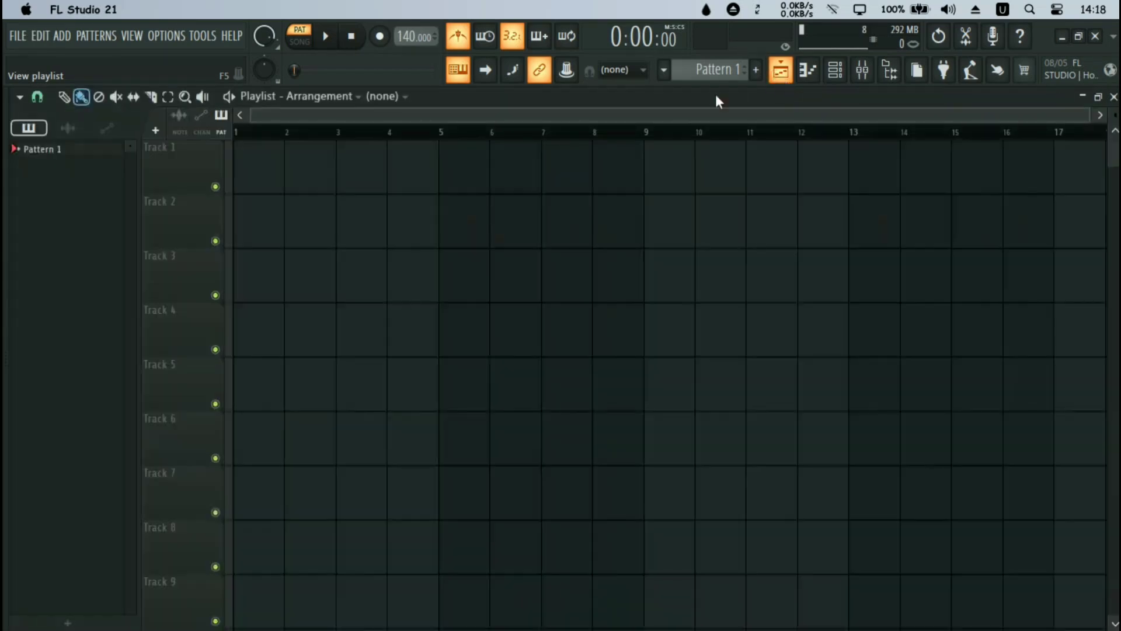
Step: In the mixer, give Insert 1 the In 1 input, toggle its Master send off, and return to the playlist
{"action": "left_click", "coordinate": [863, 69]}
{"action": "left_click", "coordinate": [297, 241]}
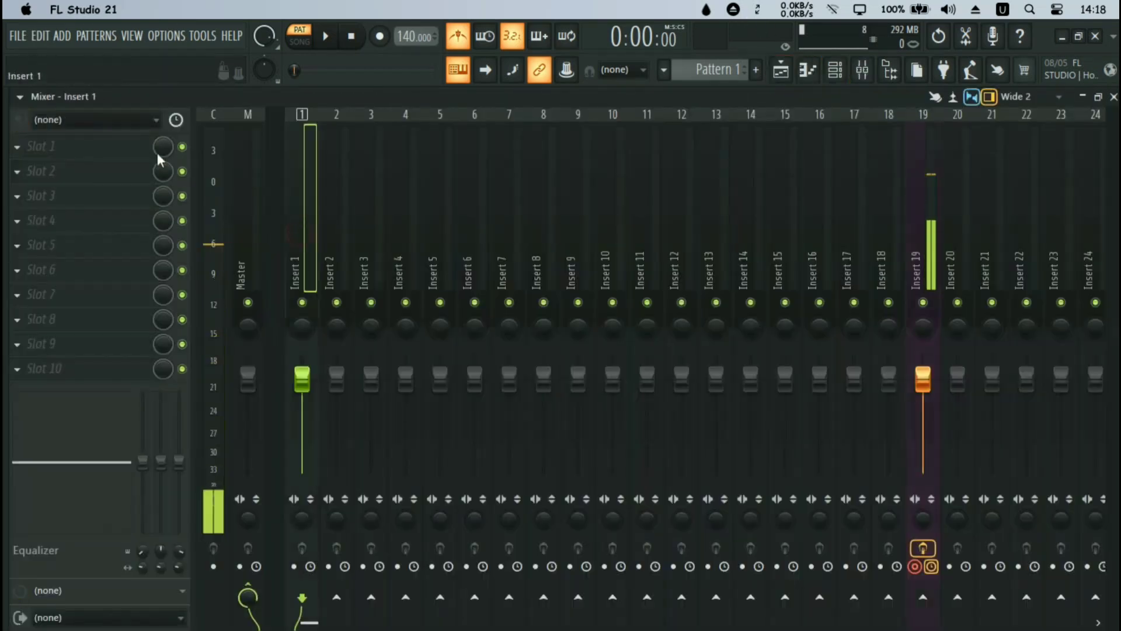
{"action": "left_click", "coordinate": [98, 123]}
{"action": "left_click", "coordinate": [63, 180]}
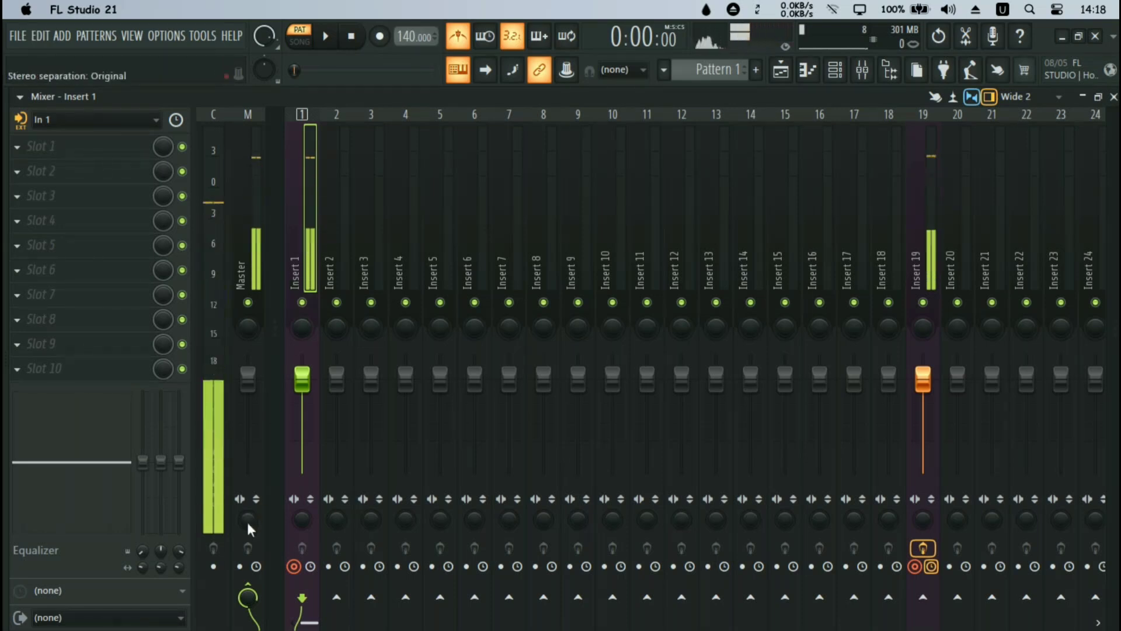
{"action": "left_click", "coordinate": [248, 594]}
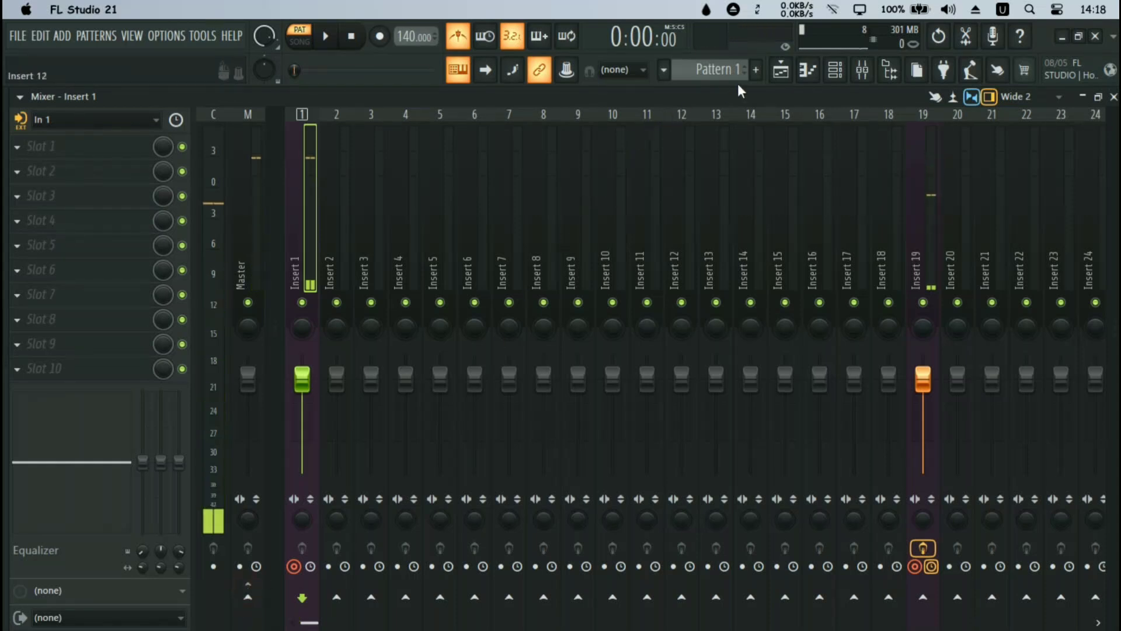
{"action": "left_click", "coordinate": [781, 70]}
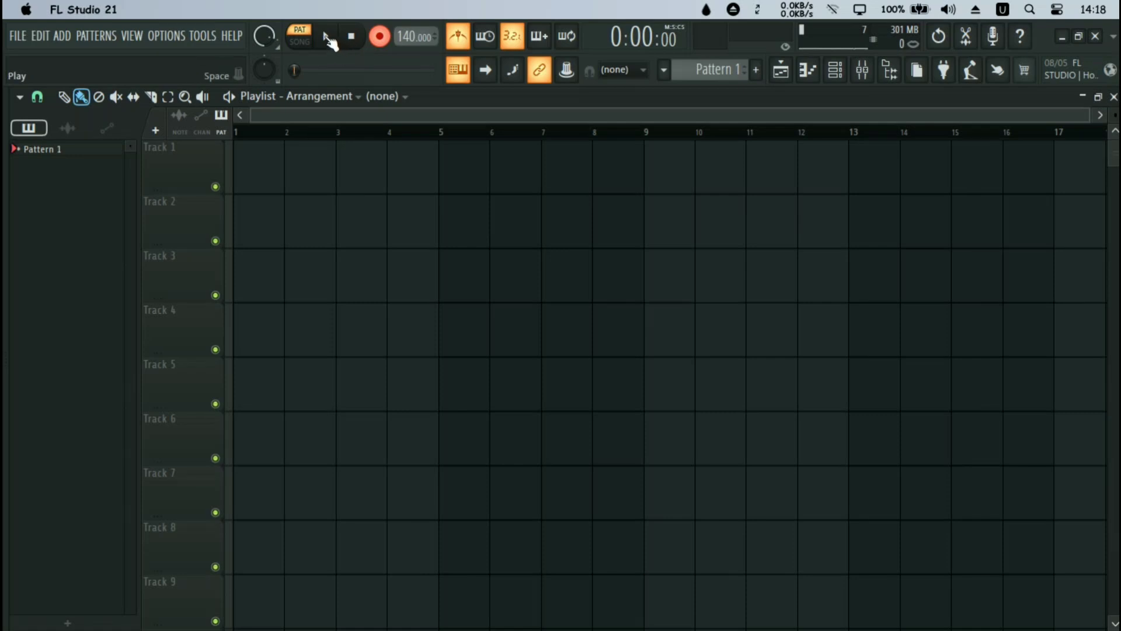
Step: Switch to song mode, rewind to bar 1, and record a microphone take, then stop
{"action": "left_click", "coordinate": [339, 132]}
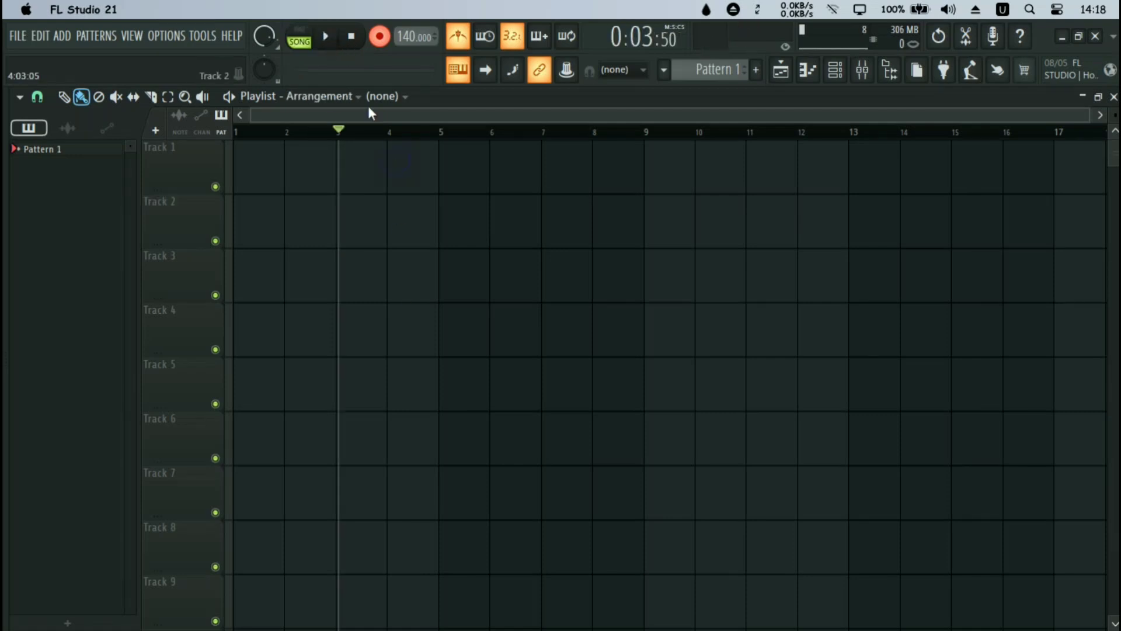
{"action": "left_click_drag", "start_coordinate": [346, 134], "coordinate": [111, 153]}
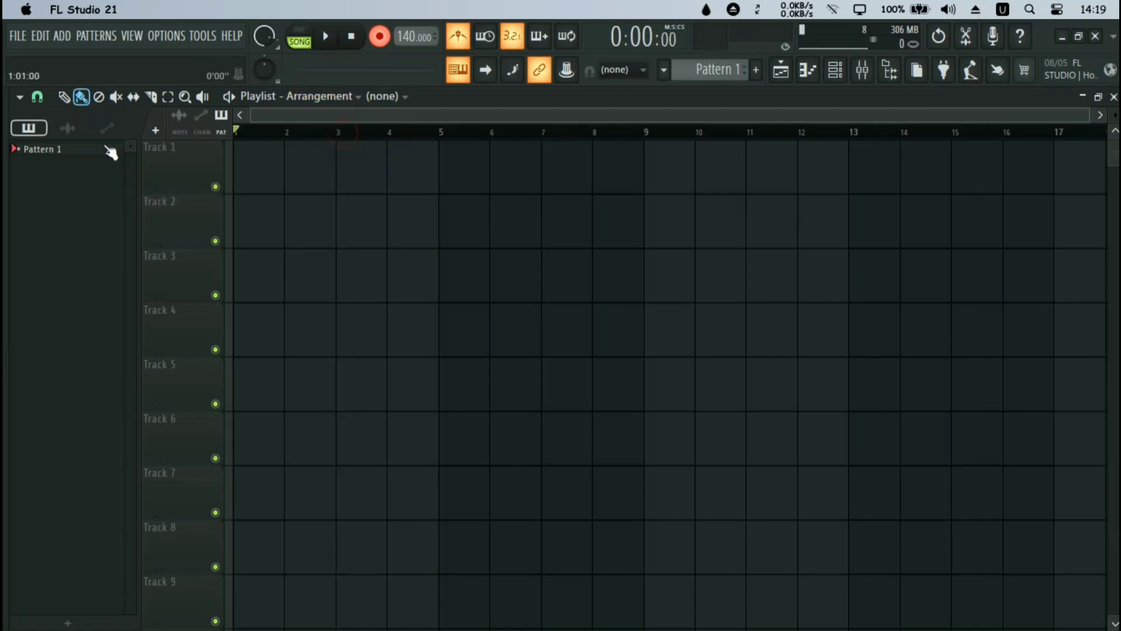
{"action": "left_click", "coordinate": [328, 40]}
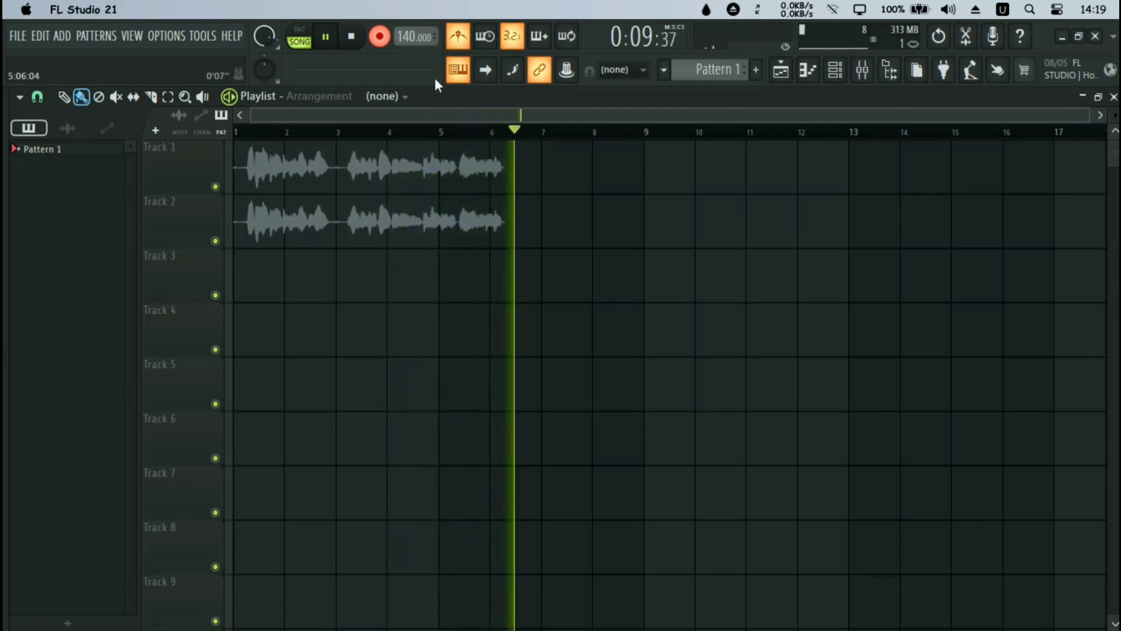
{"action": "left_click", "coordinate": [380, 36]}
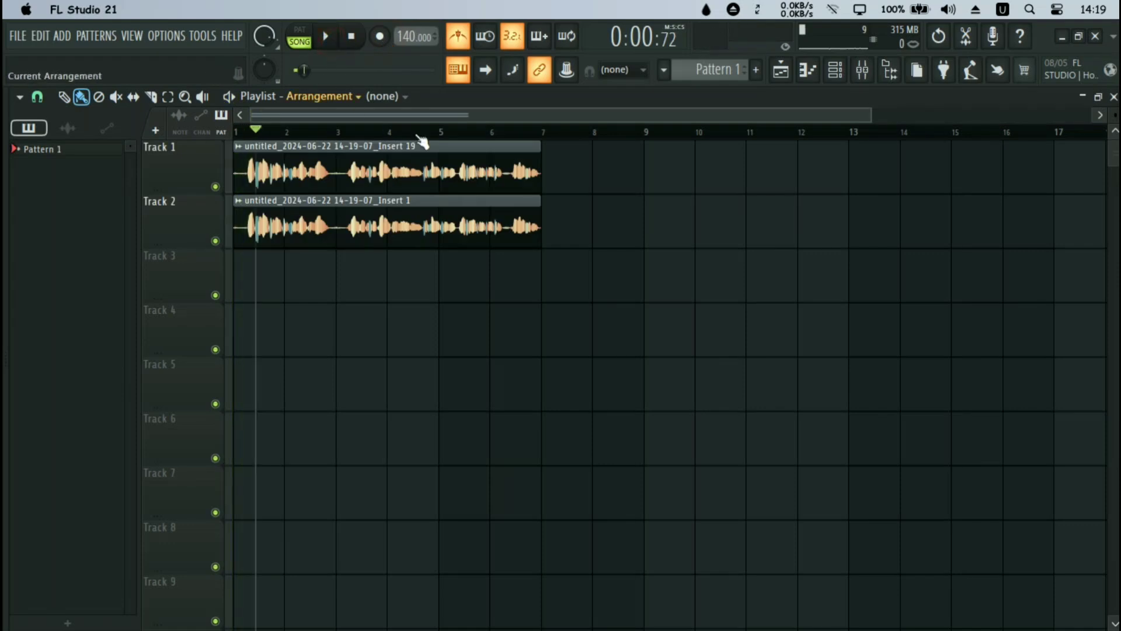
Step: Inspect the recorded clip's settings, then play the song back to hear the take
{"action": "double_click", "coordinate": [505, 212]}
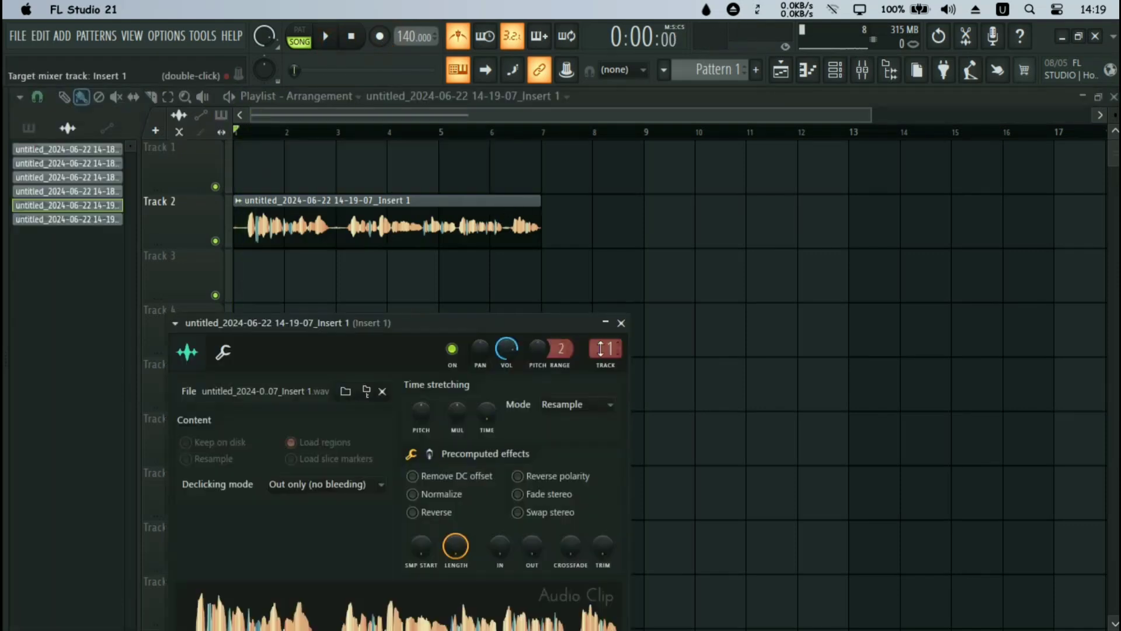
{"action": "left_click", "coordinate": [621, 323]}
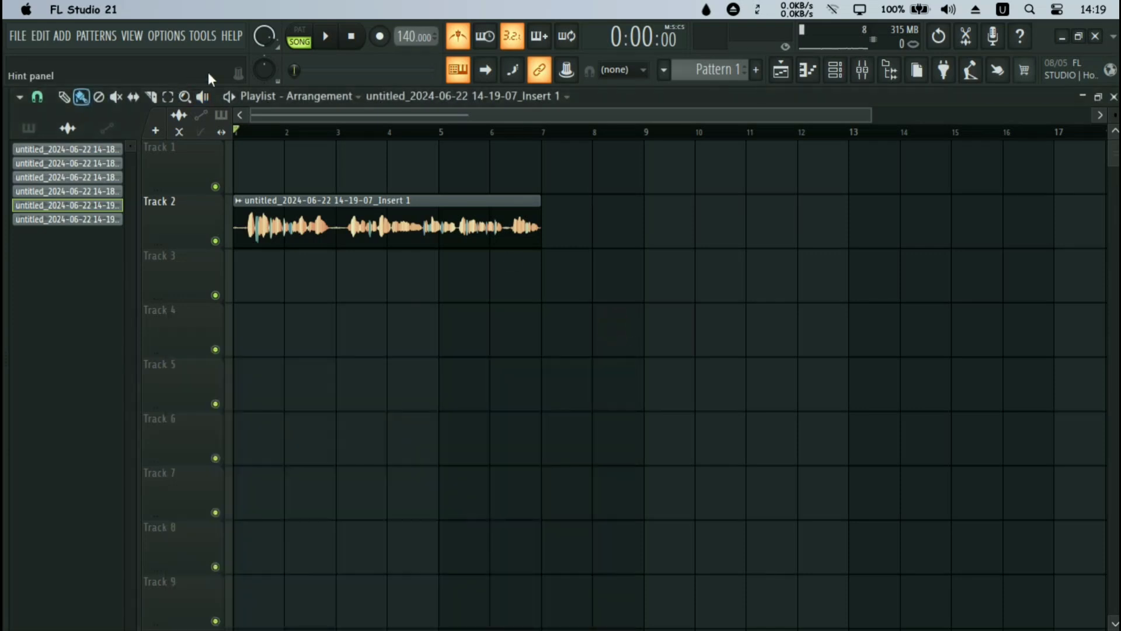
{"action": "left_click", "coordinate": [326, 38]}
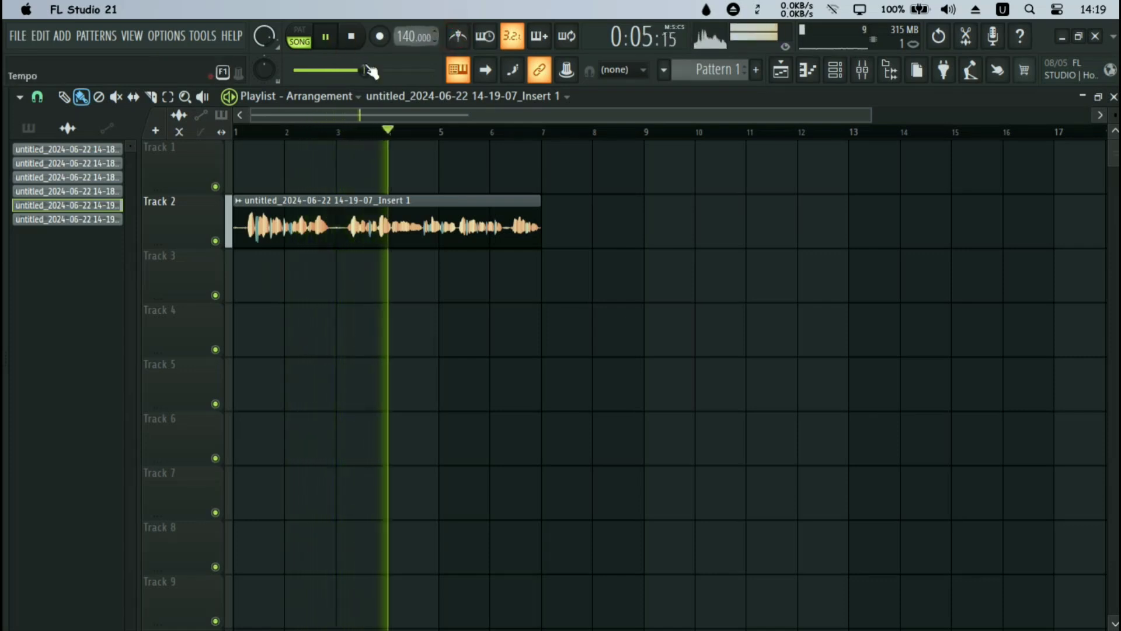
{"action": "left_click", "coordinate": [326, 38]}
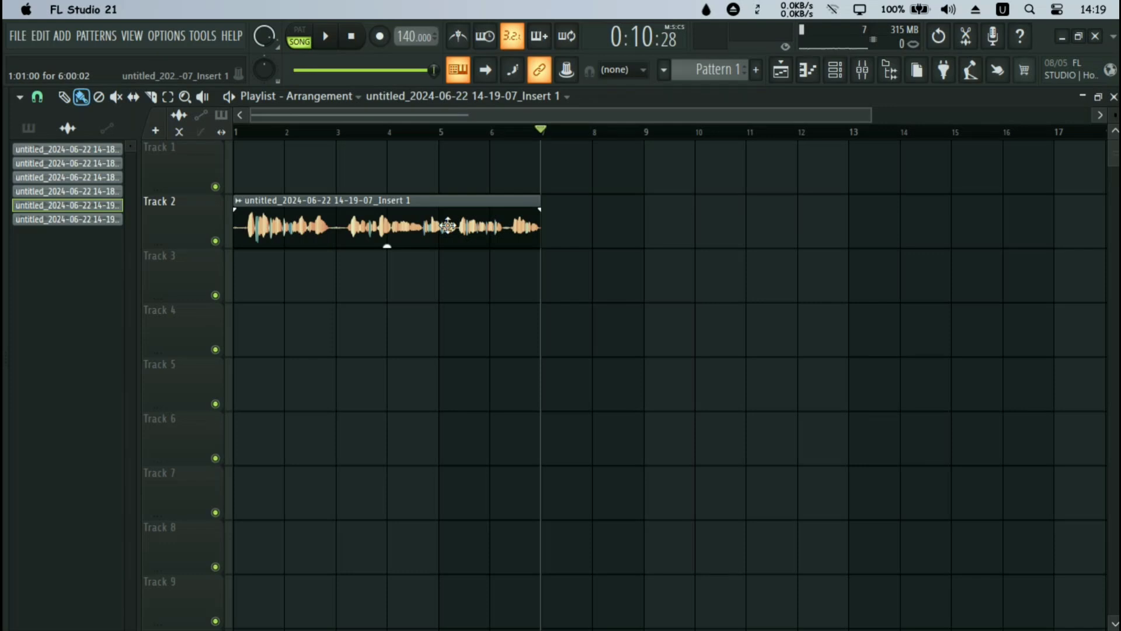
Step: Delete the recorded clips, return the playhead to the song start, and open the mixer
{"action": "right_click", "coordinate": [449, 227]}
{"action": "left_click_drag", "start_coordinate": [542, 130], "coordinate": [237, 131]}
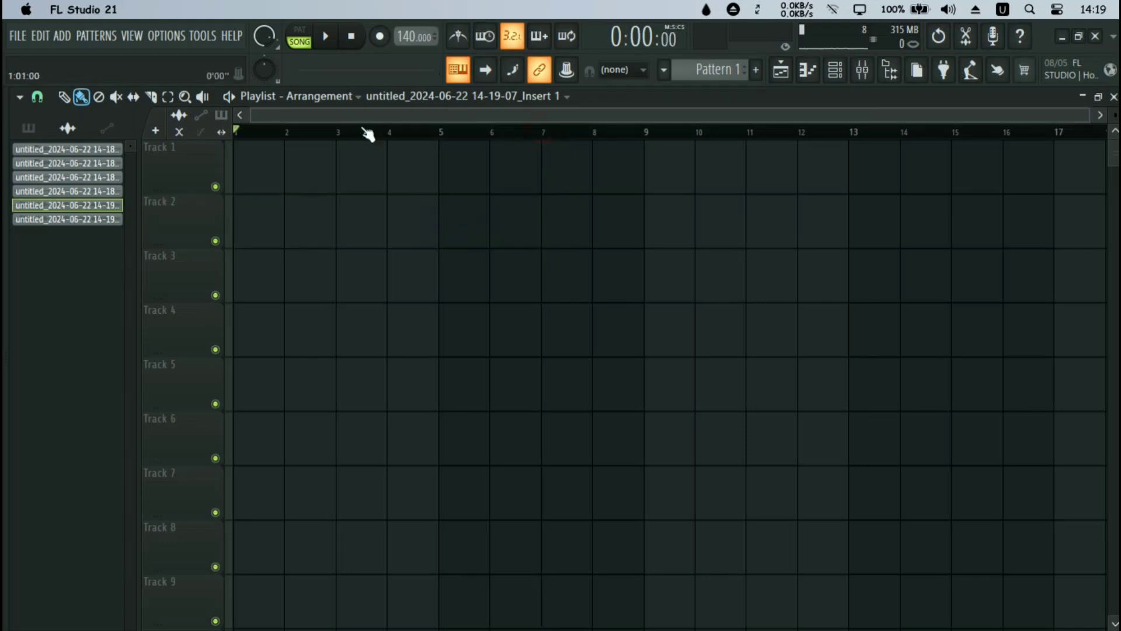
{"action": "left_click", "coordinate": [866, 74]}
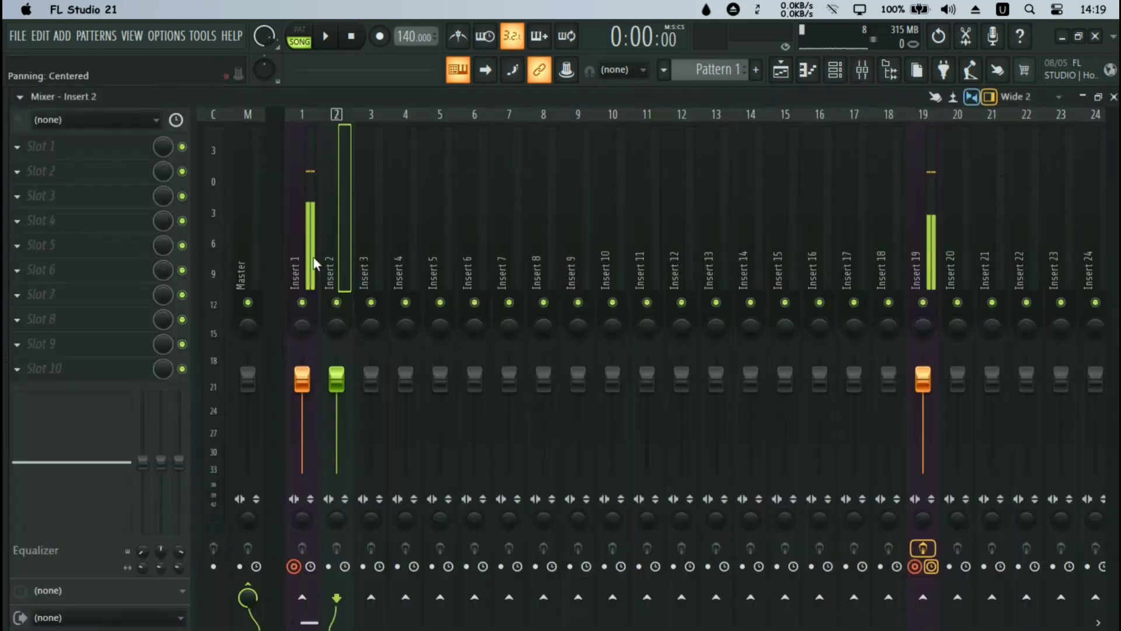
Step: Select mixer Insert 1 and switch back to the Playlist view
{"action": "left_click", "coordinate": [313, 237]}
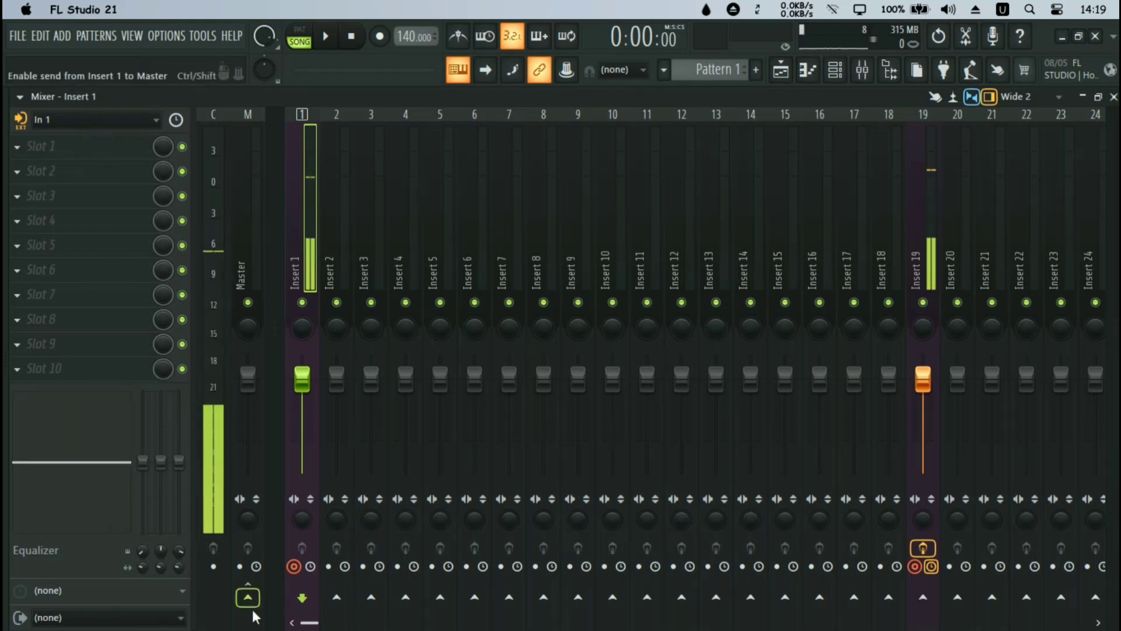
{"action": "left_click", "coordinate": [781, 70]}
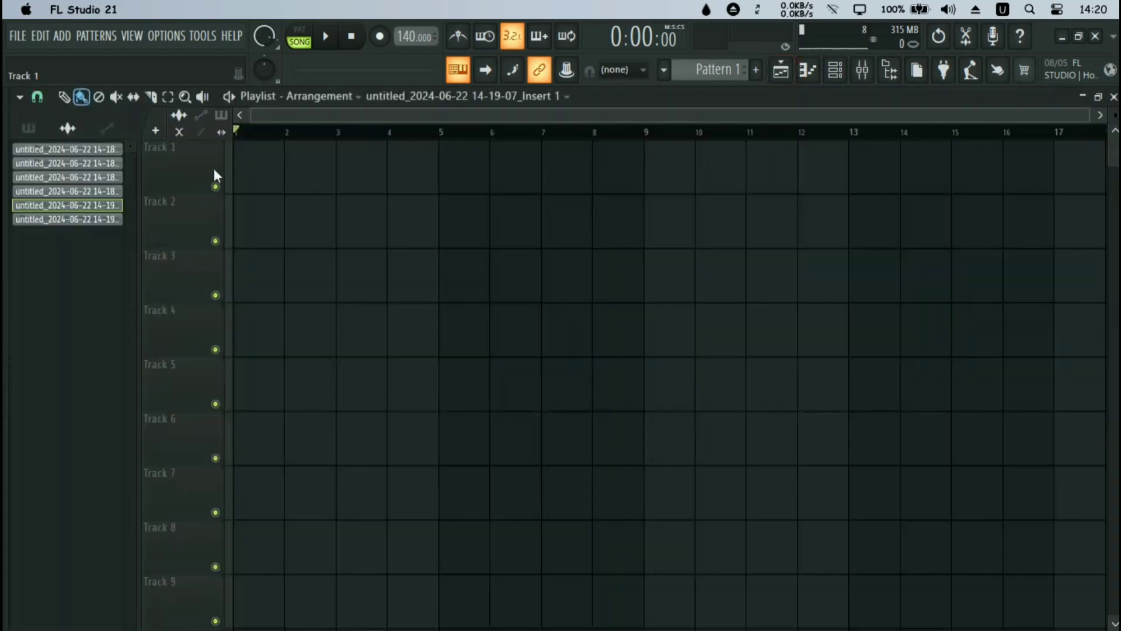
Step: Set Track 1's track mode to Audio track assigned to mixer Insert 1
{"action": "left_click_drag", "start_coordinate": [1087, 114], "coordinate": [918, 115]}
{"action": "right_click", "coordinate": [186, 159]}
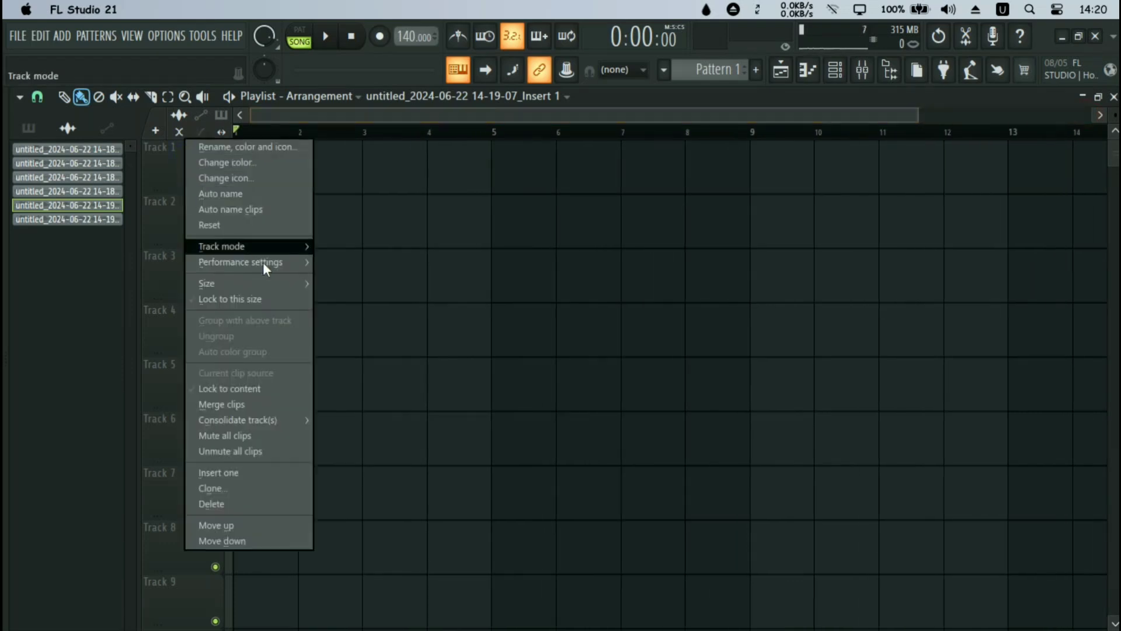
{"action": "mouse_move", "coordinate": [292, 246]}
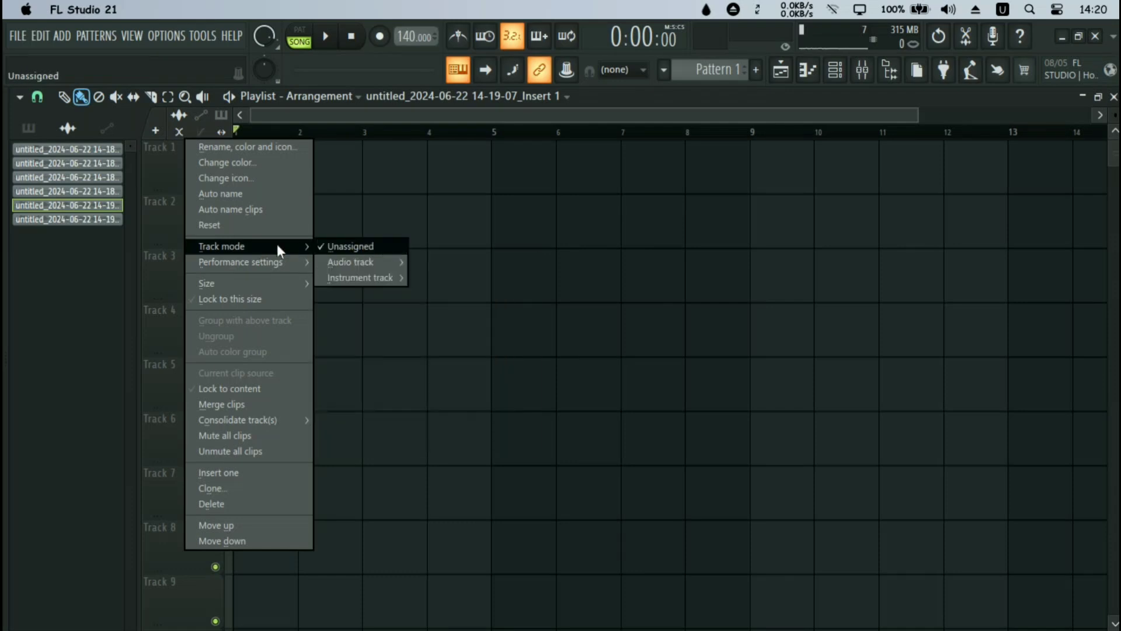
{"action": "mouse_move", "coordinate": [392, 264]}
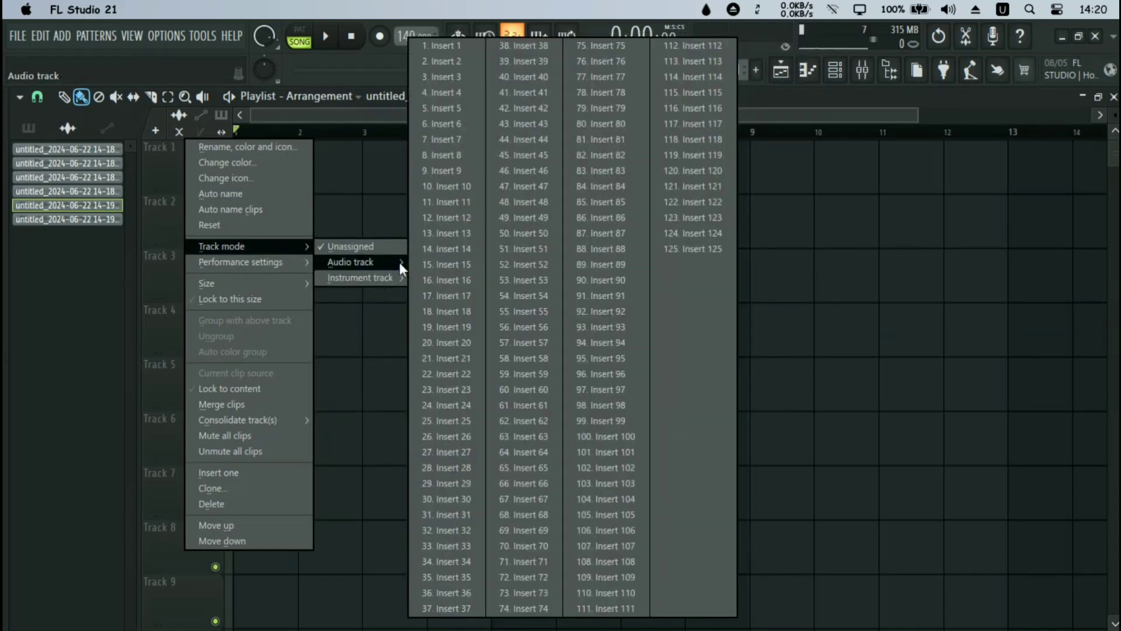
{"action": "left_click", "coordinate": [447, 45]}
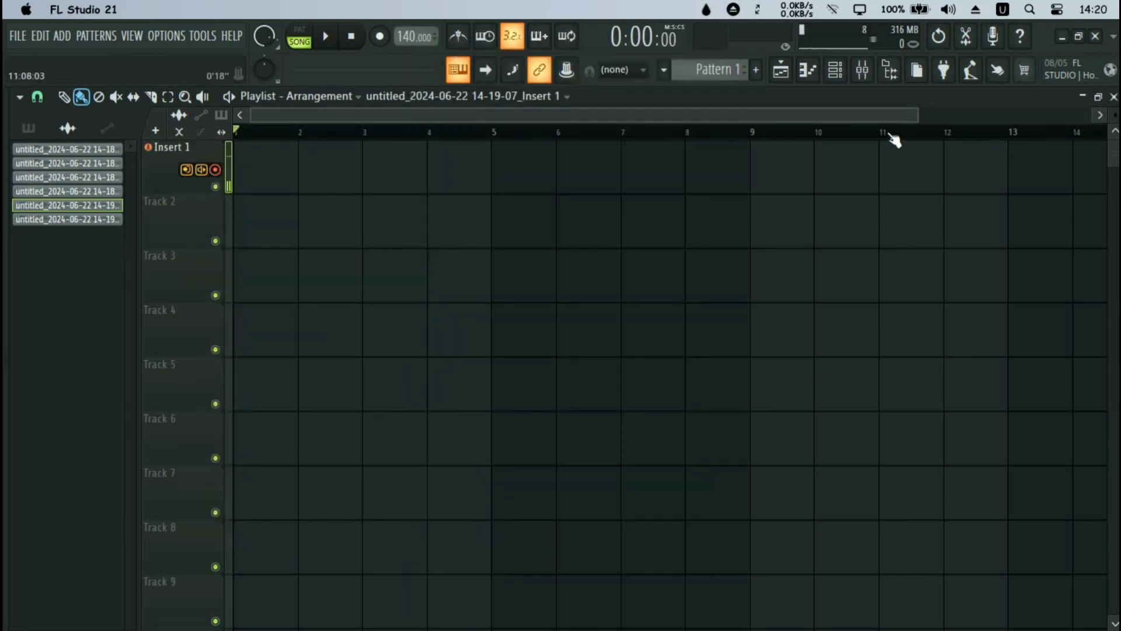
Step: Scroll the playlist and return the playhead to the start of the song
{"action": "left_click_drag", "start_coordinate": [916, 116], "coordinate": [359, 117]}
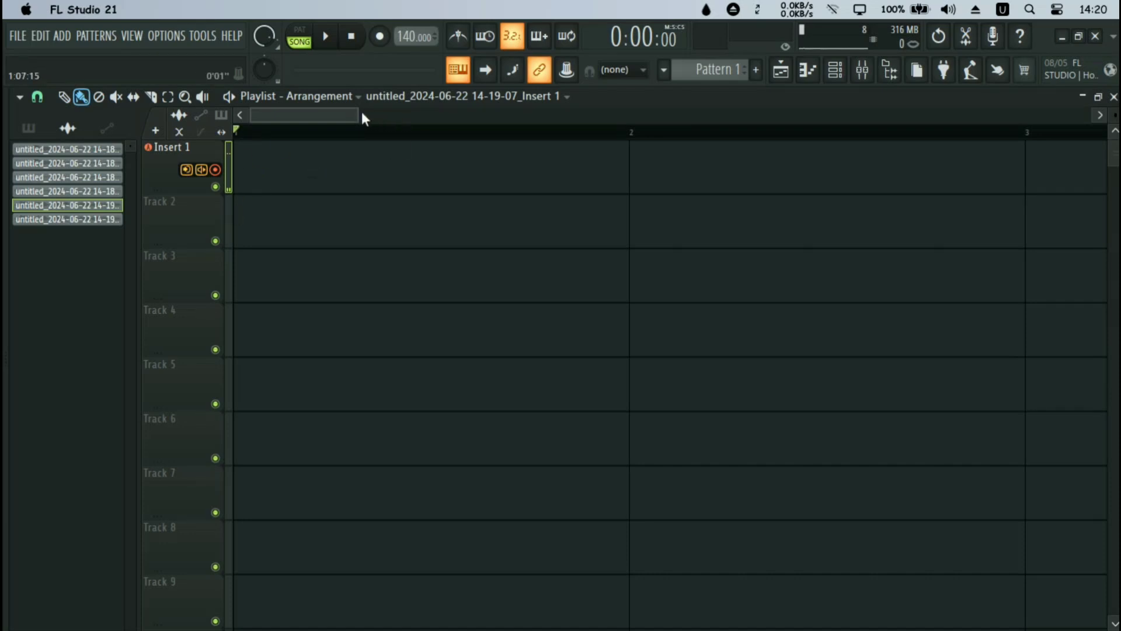
{"action": "left_click_drag", "start_coordinate": [362, 116], "coordinate": [747, 116]}
{"action": "left_click", "coordinate": [749, 133]}
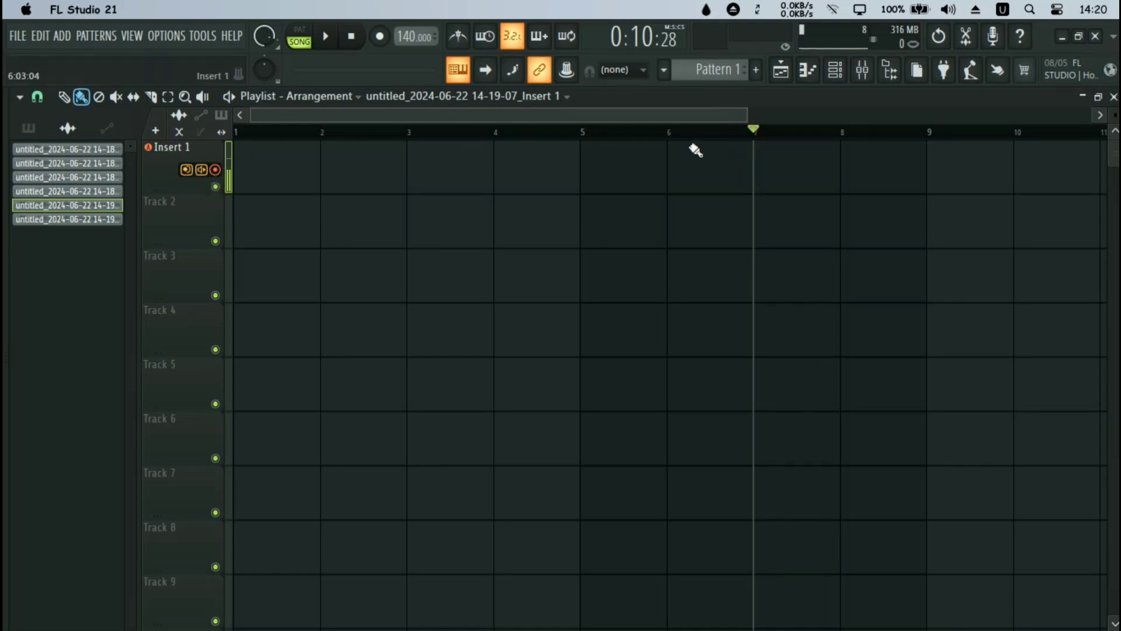
{"action": "left_click_drag", "start_coordinate": [760, 132], "coordinate": [11, 249]}
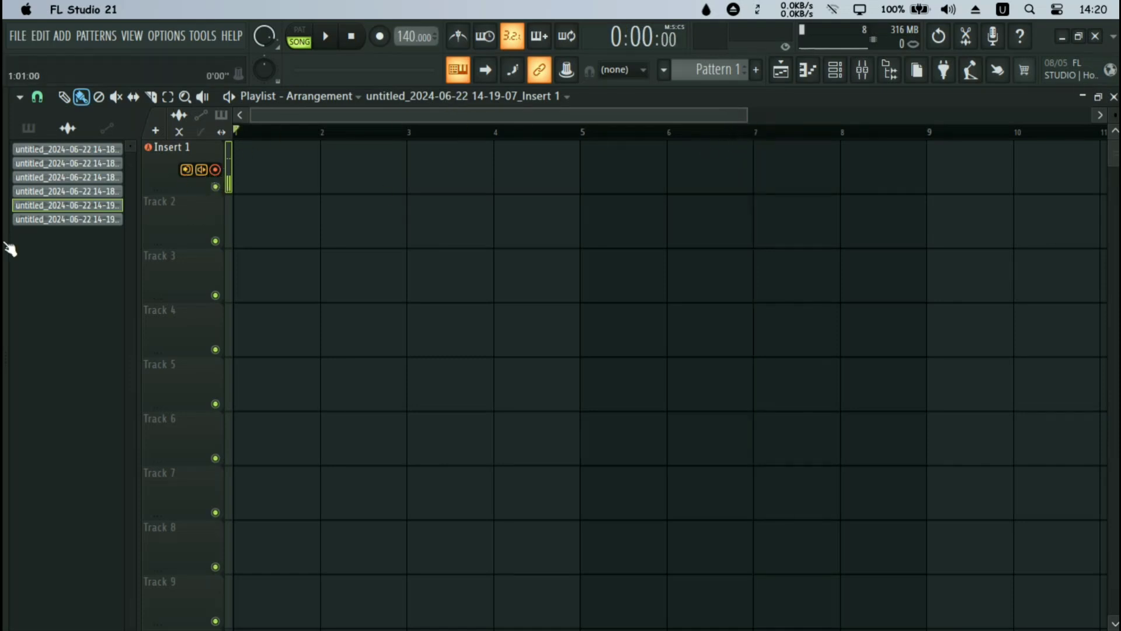
Step: Check Insert 1's record options, enable Record, and start recording after the count-in
{"action": "left_click", "coordinate": [202, 170]}
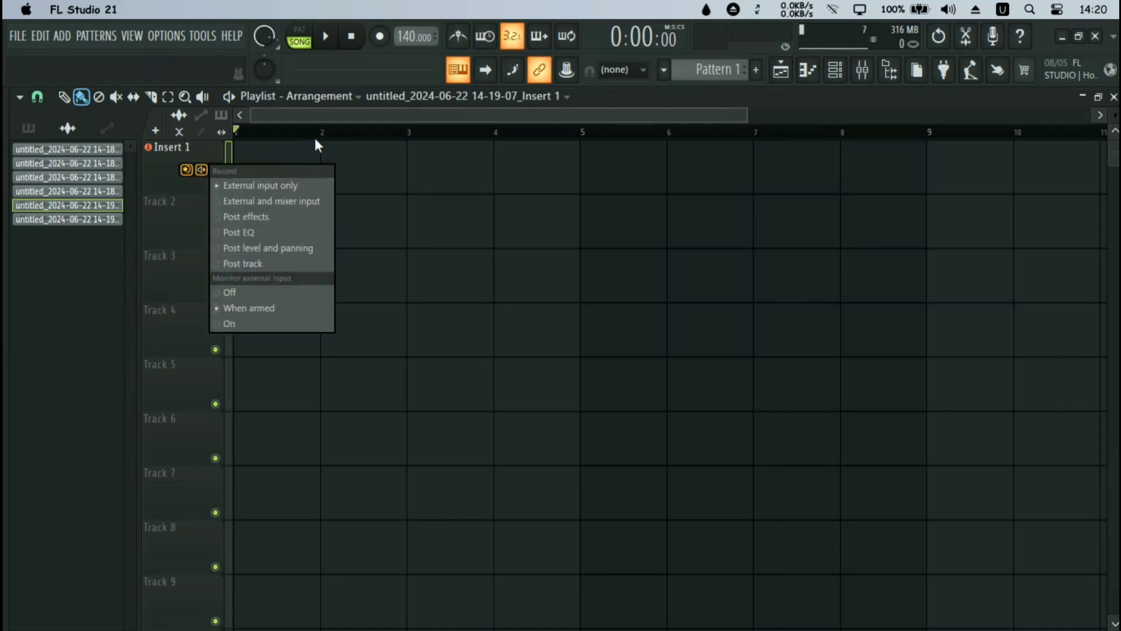
{"action": "left_click", "coordinate": [310, 114]}
{"action": "left_click", "coordinate": [376, 40]}
{"action": "left_click", "coordinate": [332, 41]}
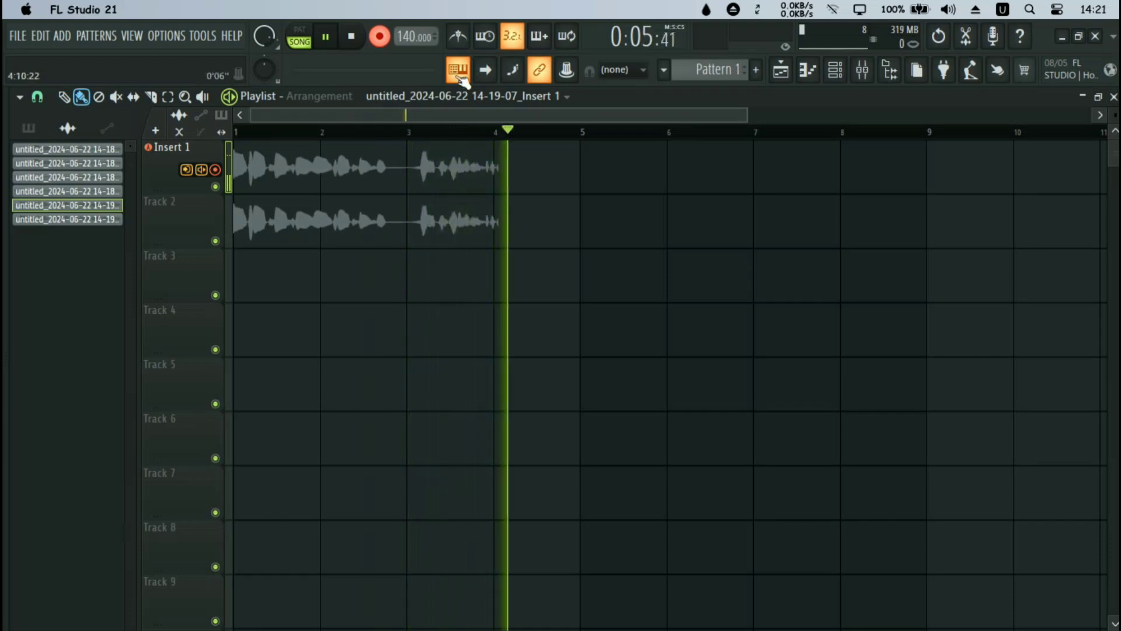
Step: Stop recording, rewind, delete the duplicate Track 2 clip, and briefly play the take back
{"action": "left_click", "coordinate": [326, 39]}
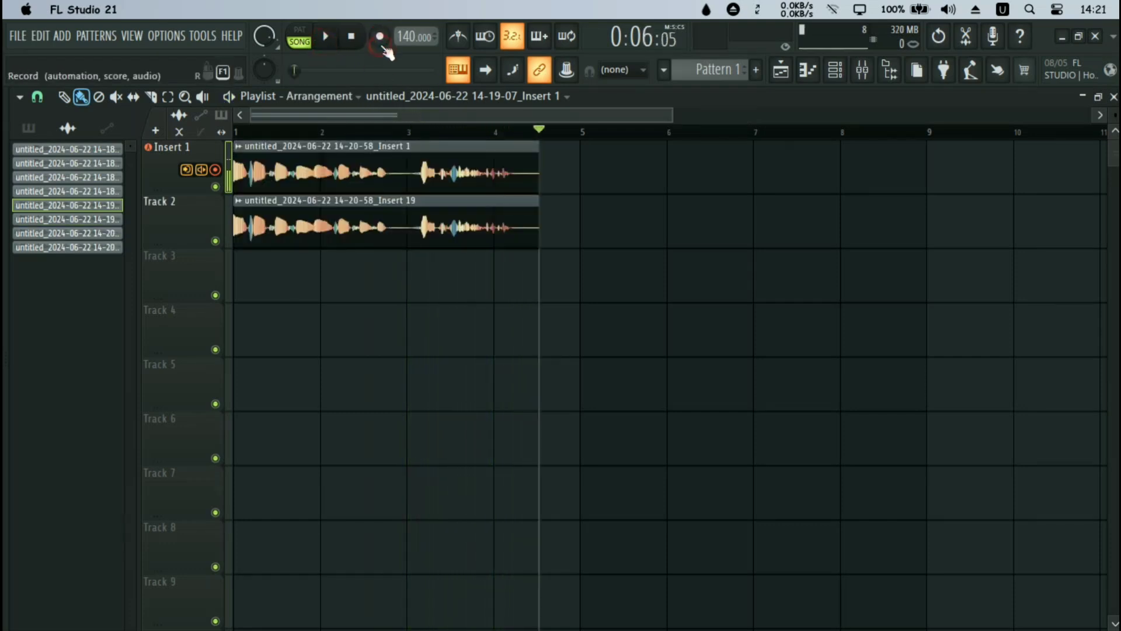
{"action": "left_click_drag", "start_coordinate": [552, 133], "coordinate": [235, 133]}
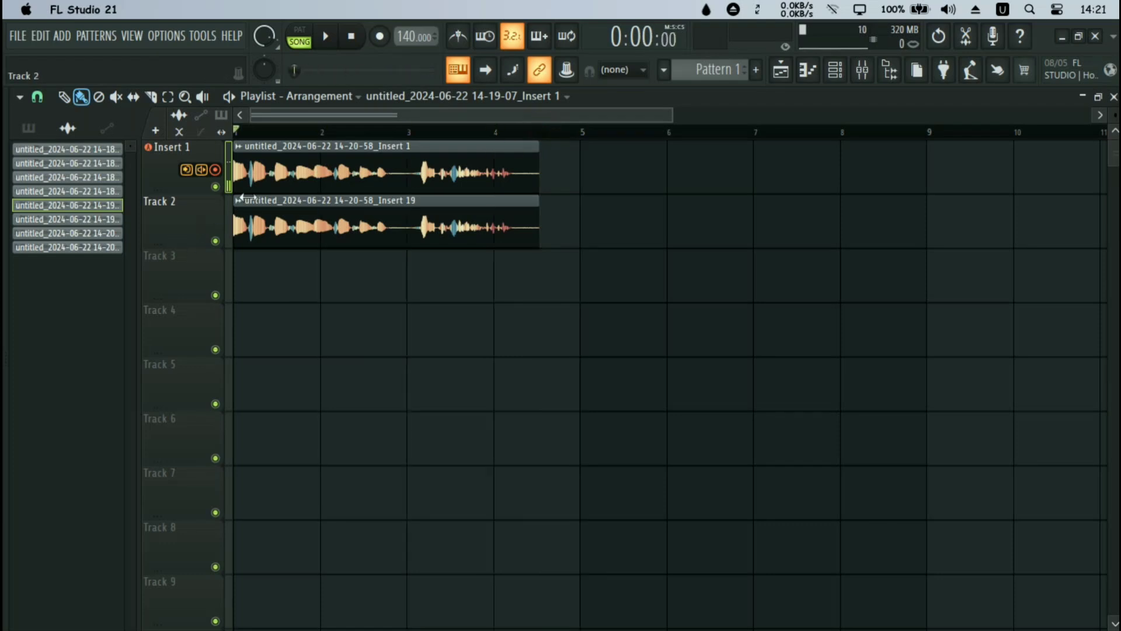
{"action": "right_click", "coordinate": [270, 232]}
{"action": "left_click", "coordinate": [326, 37]}
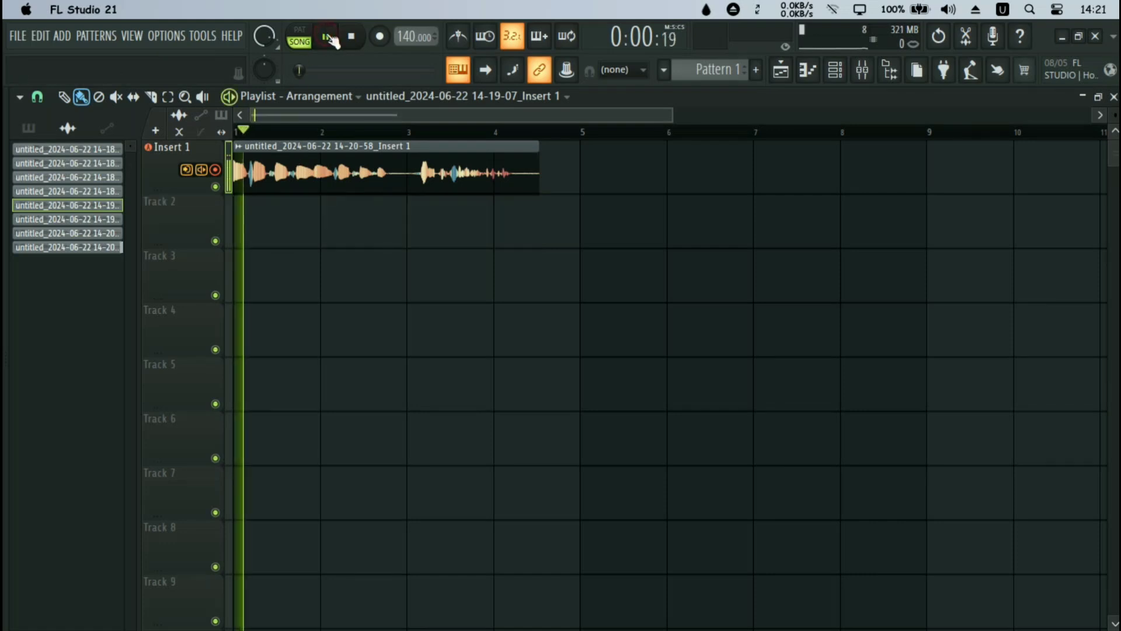
{"action": "left_click", "coordinate": [328, 38]}
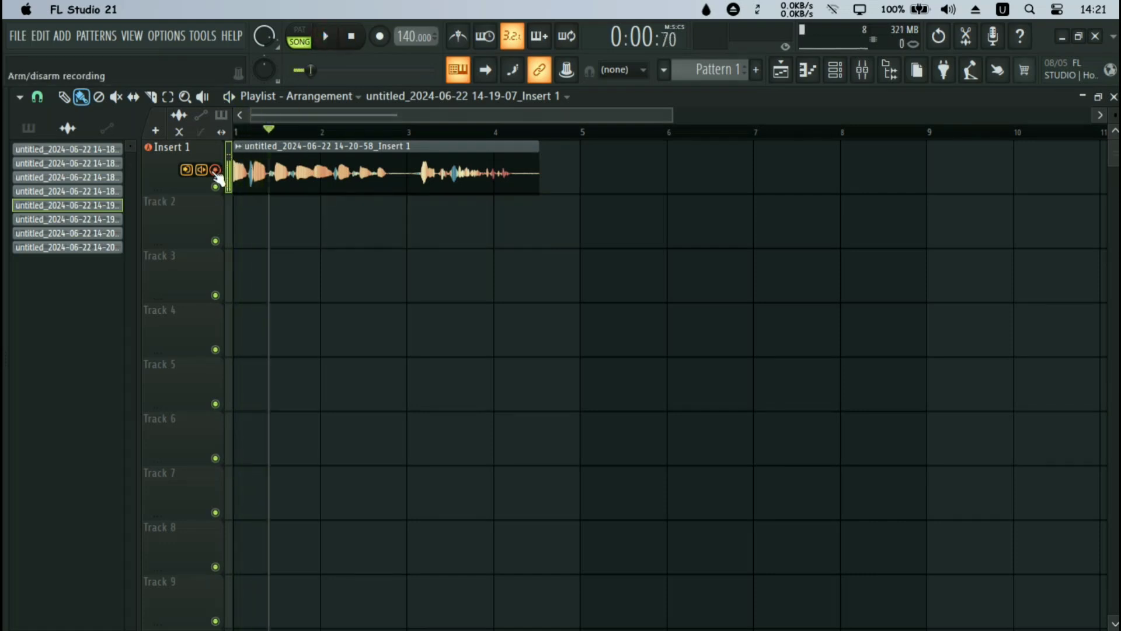
Step: Disarm recording on the Insert 1 track, replay briefly, and show the Mixer
{"action": "left_click", "coordinate": [352, 36]}
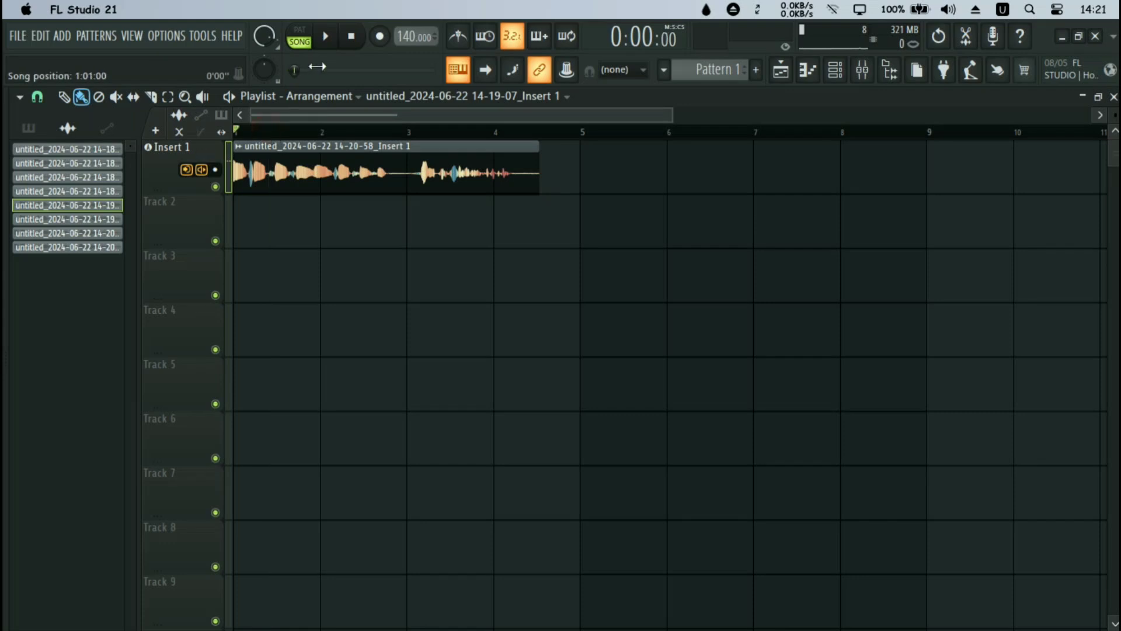
{"action": "left_click", "coordinate": [329, 38]}
{"action": "left_click", "coordinate": [329, 38]}
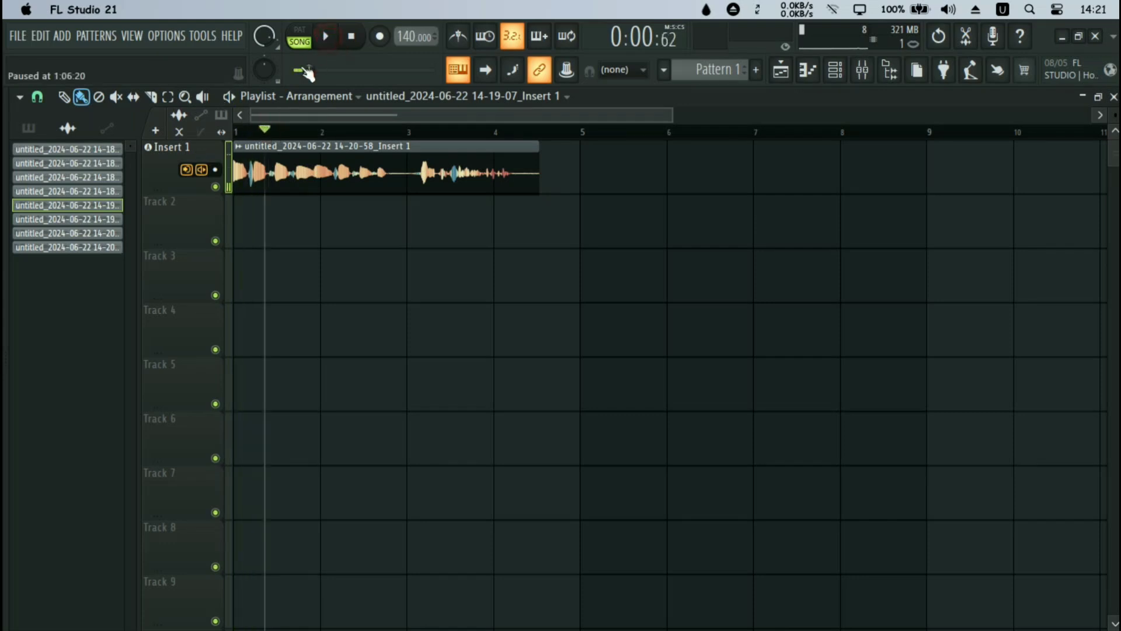
{"action": "left_click", "coordinate": [861, 82]}
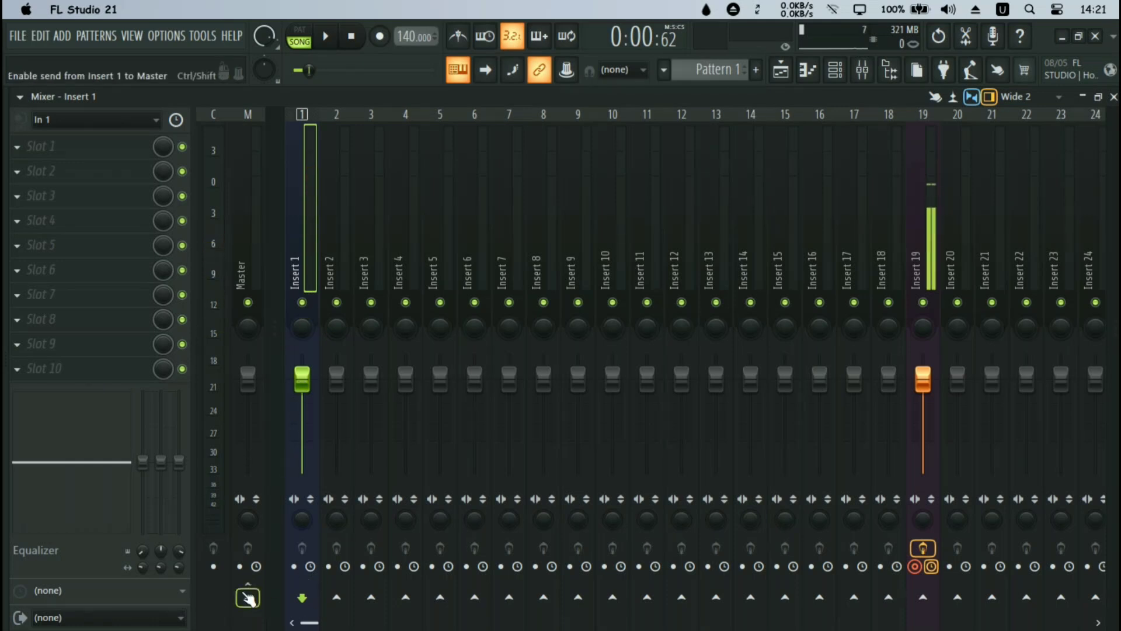
Step: Back in the Playlist, review the new clip's settings and play the Insert 1 recording from bar 1
{"action": "left_click", "coordinate": [781, 70]}
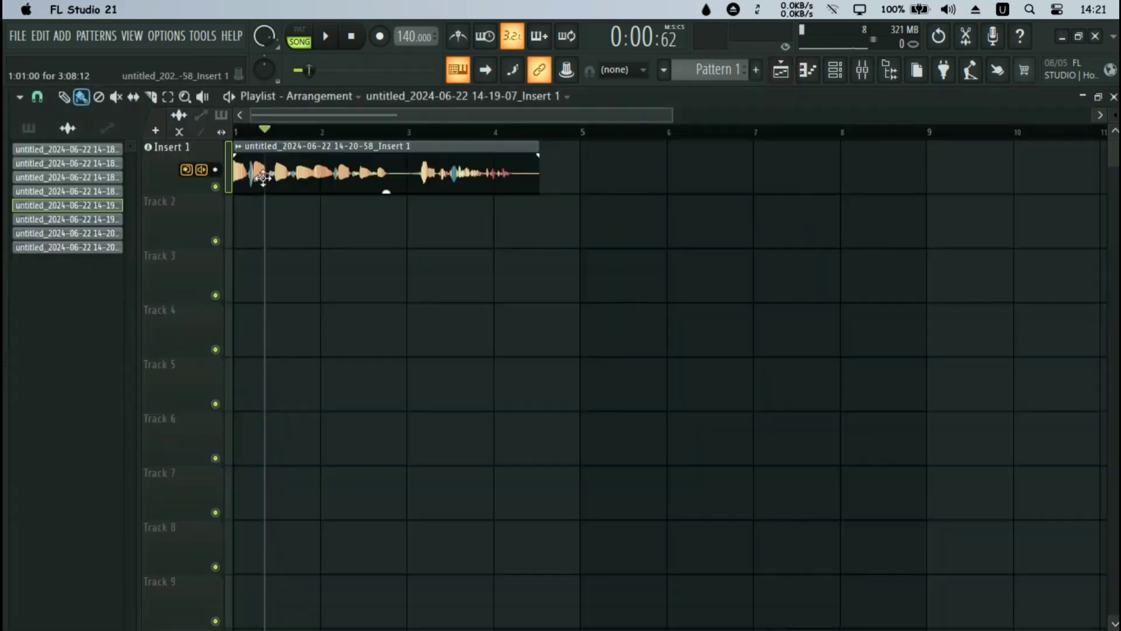
{"action": "double_click", "coordinate": [276, 165]}
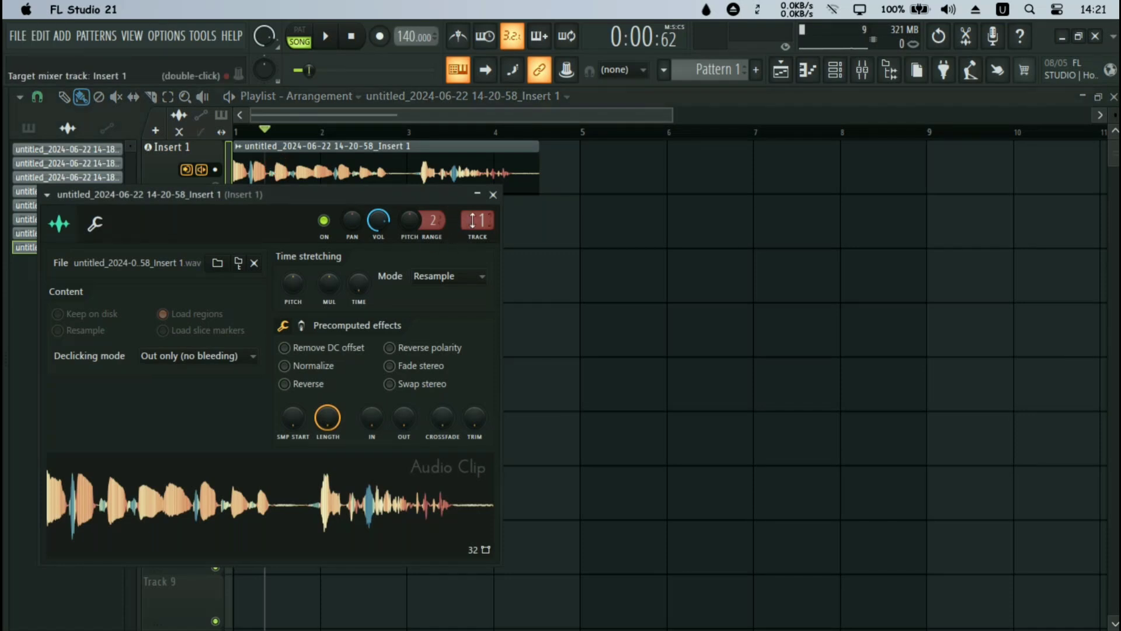
{"action": "left_click", "coordinate": [493, 194]}
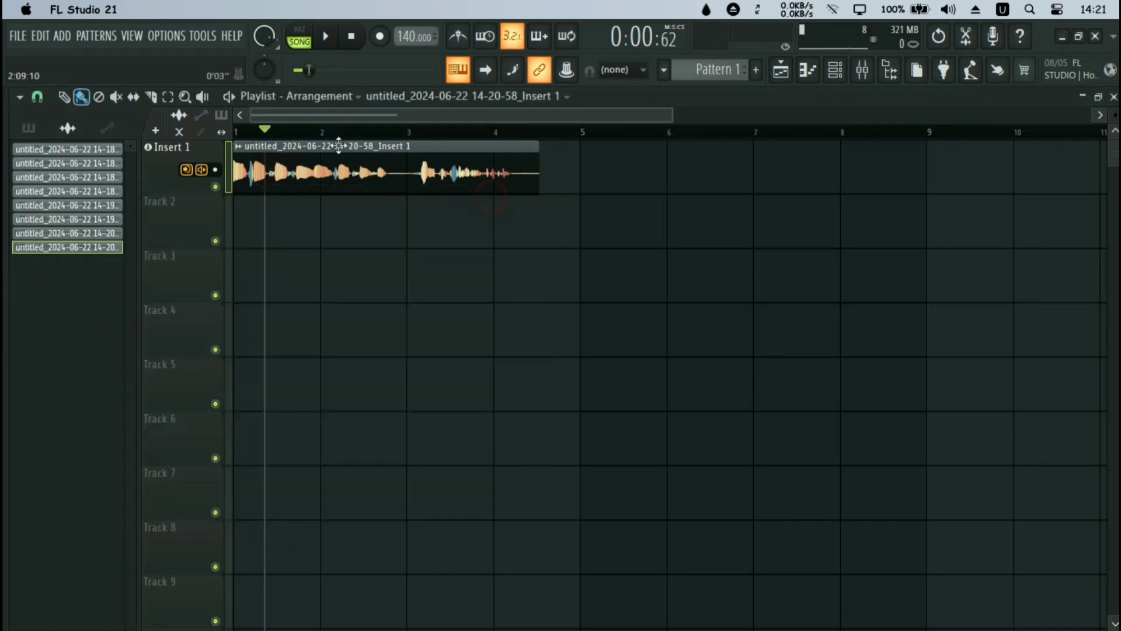
{"action": "left_click_drag", "start_coordinate": [265, 130], "coordinate": [236, 129]}
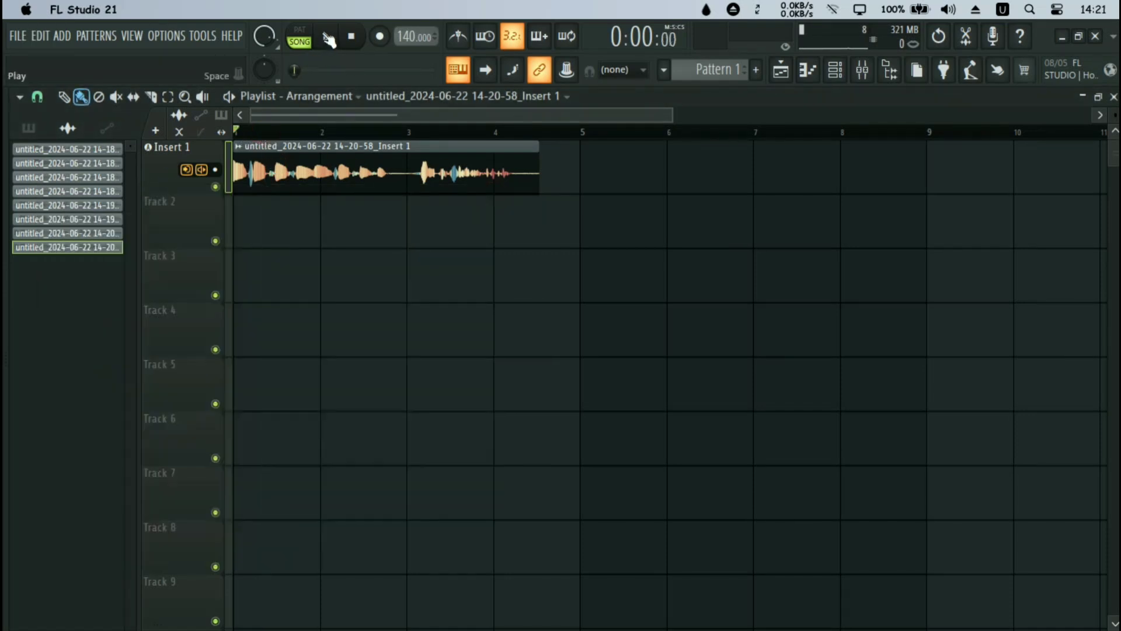
{"action": "left_click", "coordinate": [327, 39]}
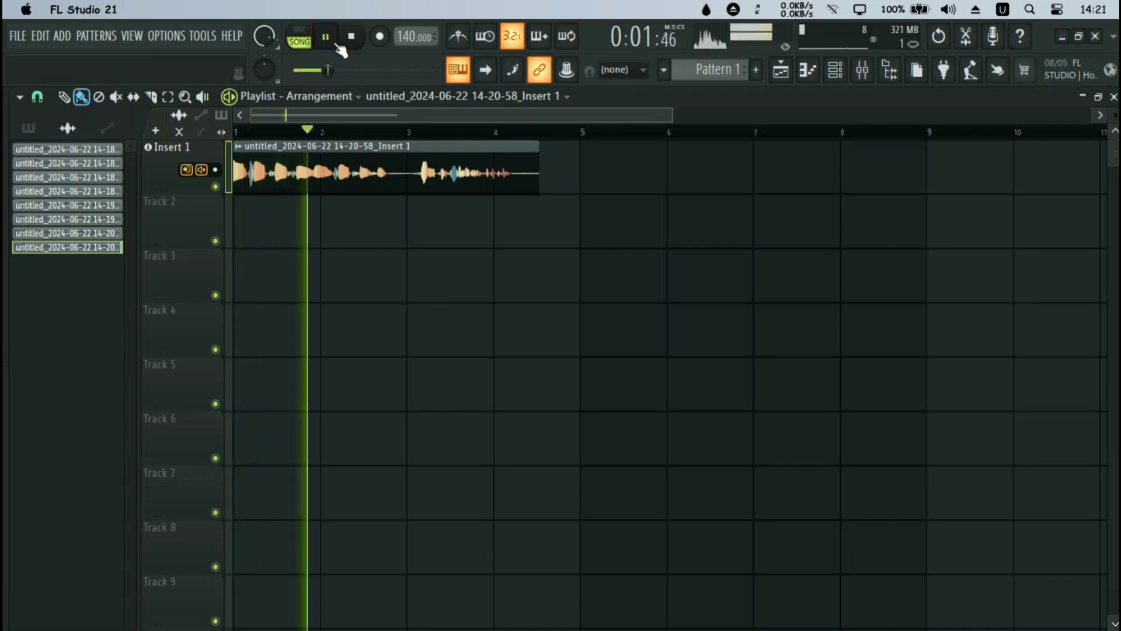